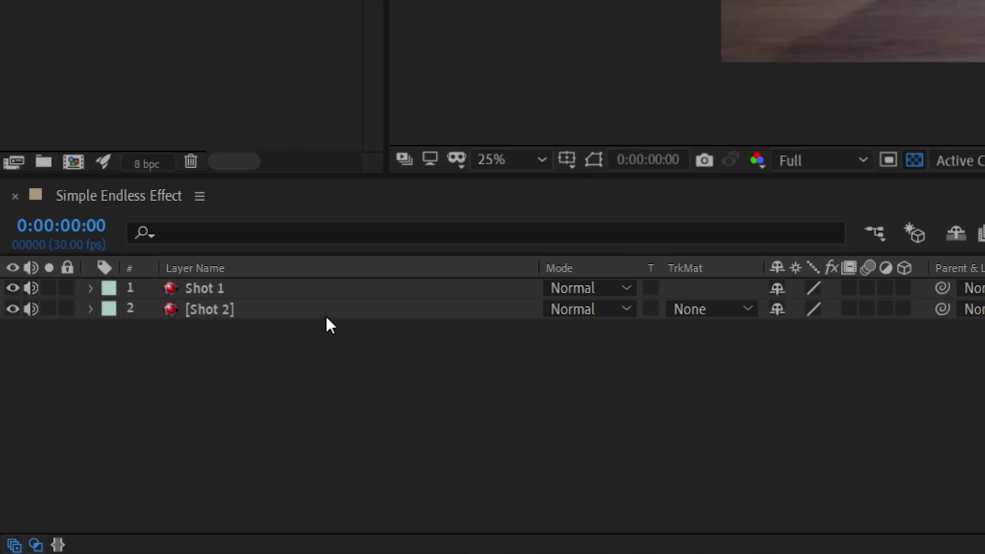
Step: Key out Shot 1's green tablet screen with the Keylight eyedropper
{"action": "left_click", "coordinate": [325, 308]}
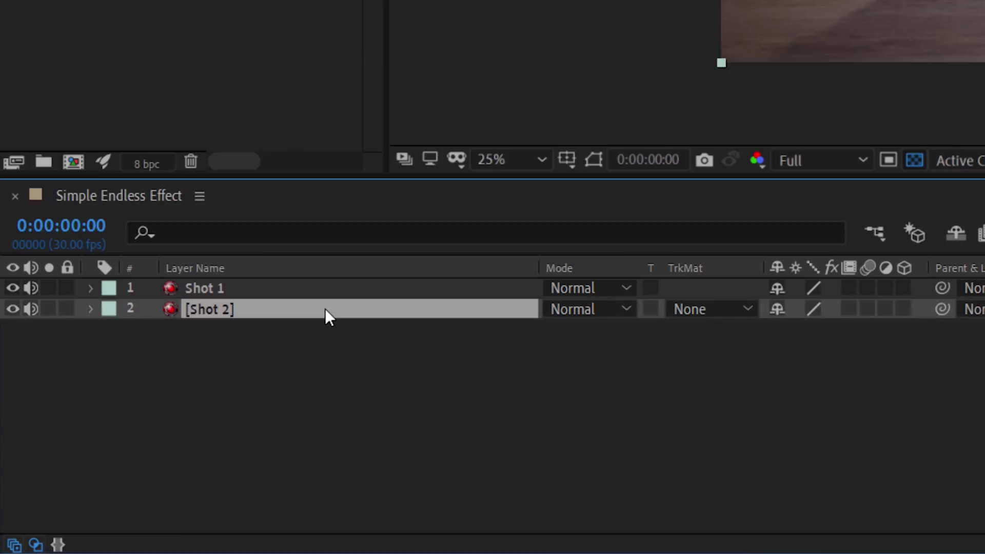
{"action": "left_click", "coordinate": [325, 287]}
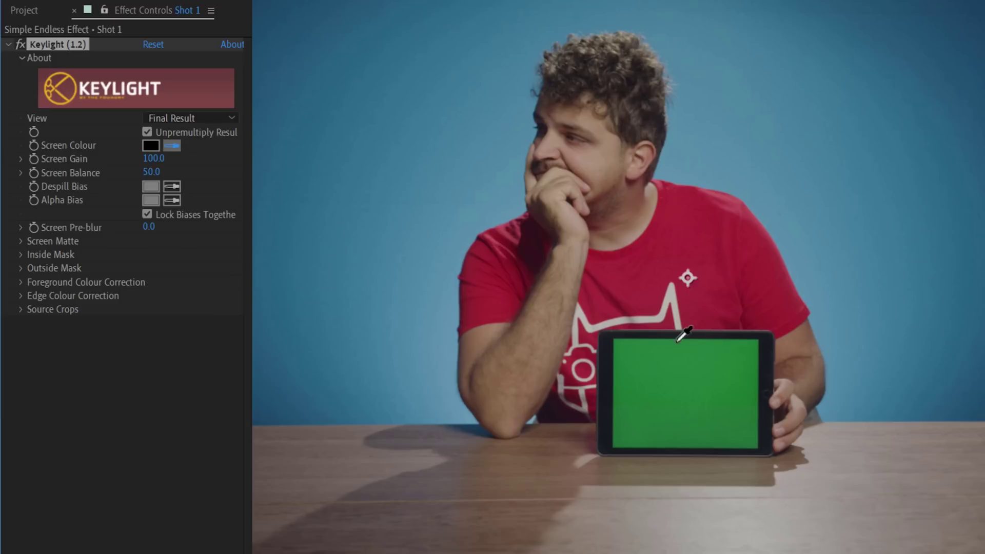
{"action": "left_click", "coordinate": [682, 365]}
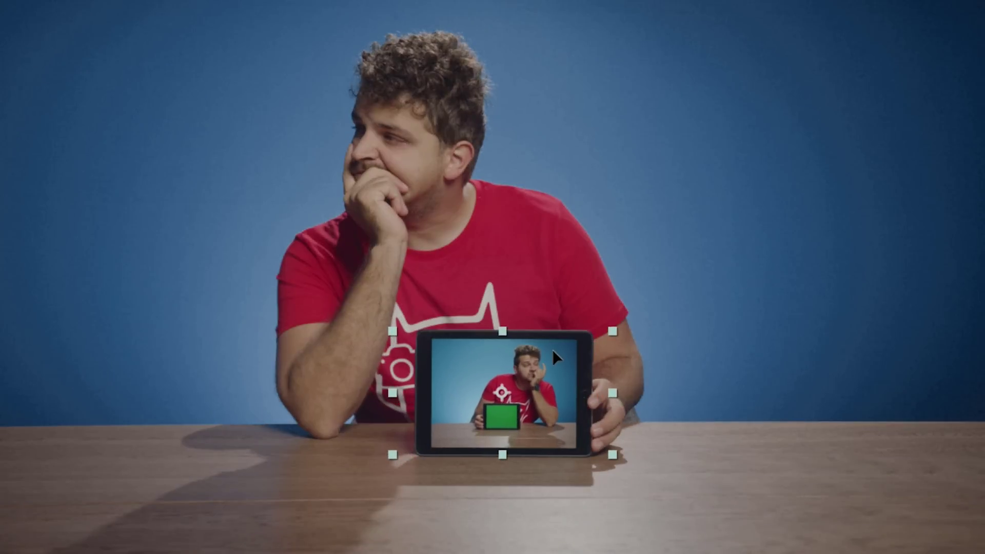
Step: Fit Shot 2 into the tablet screen and parent it to Shot 1
{"action": "left_click_drag", "start_coordinate": [503, 423], "coordinate": [496, 423]}
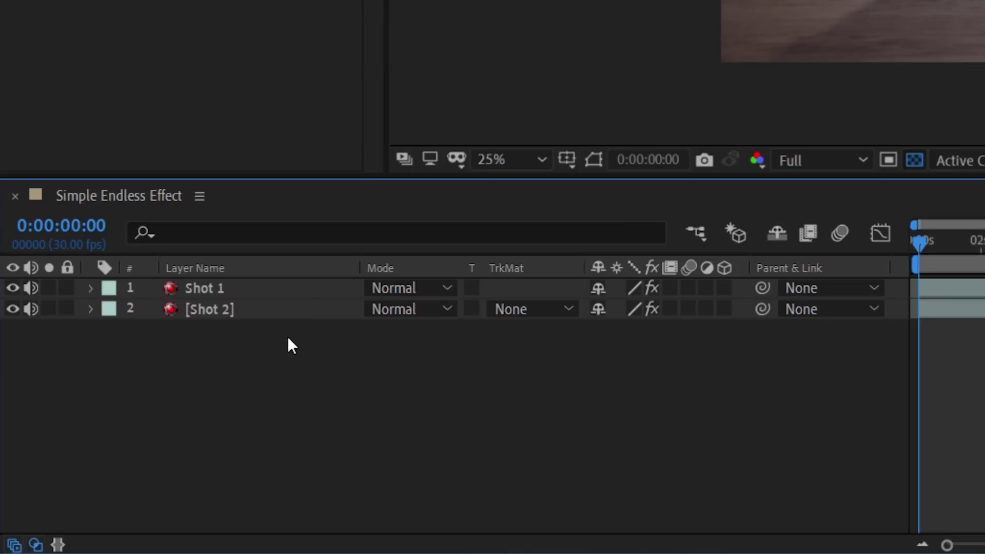
{"action": "left_click", "coordinate": [267, 312]}
{"action": "left_click_drag", "start_coordinate": [763, 308], "coordinate": [282, 295]}
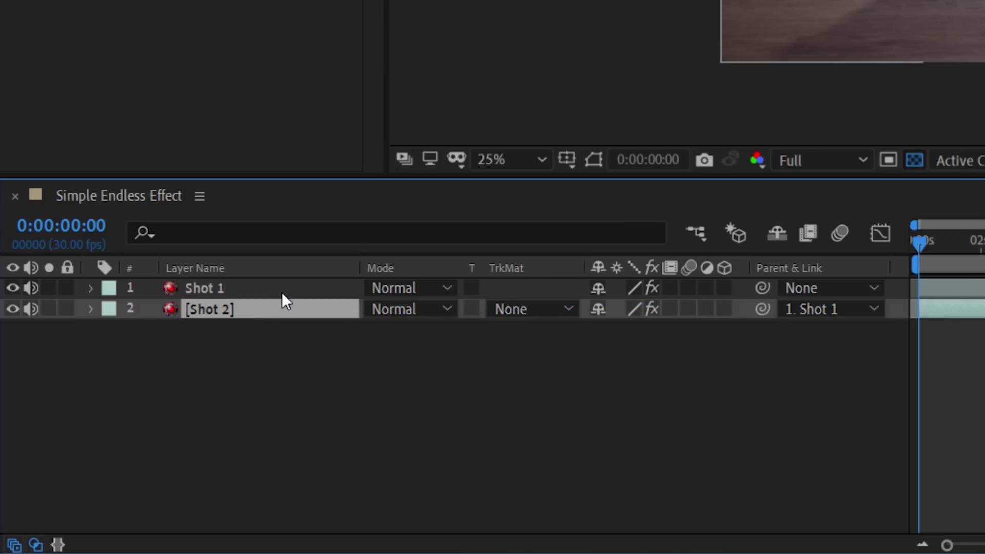
Step: Enlarge Shot 1 to 811% scale around the tablet
{"action": "left_click", "coordinate": [262, 287]}
{"action": "key", "text": "s"}
{"action": "left_click_drag", "start_coordinate": [622, 308], "coordinate": [670, 309]}
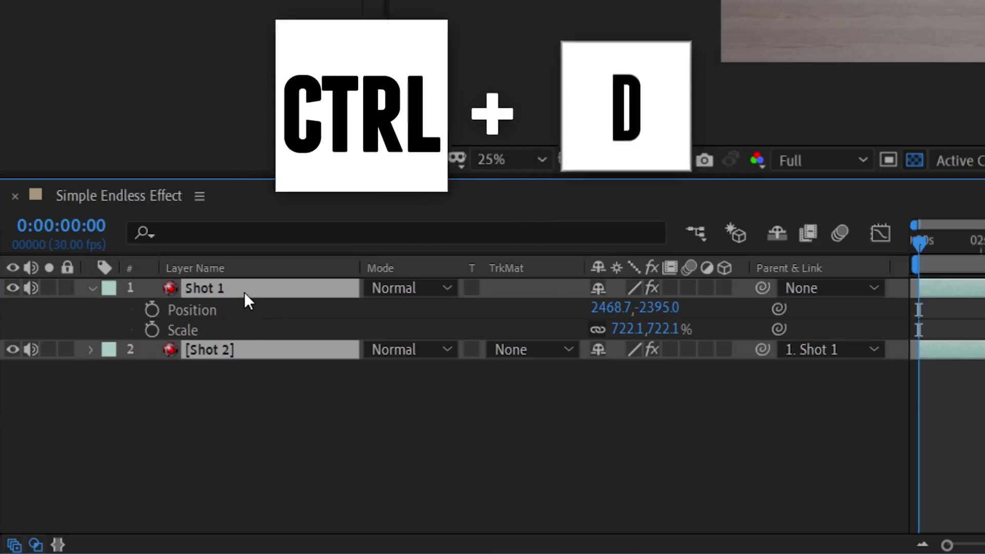
Step: Duplicate the shot pair below the originals and parent Duplicate Shot 1 to Shot 2
{"action": "key", "text": "ctrl+d"}
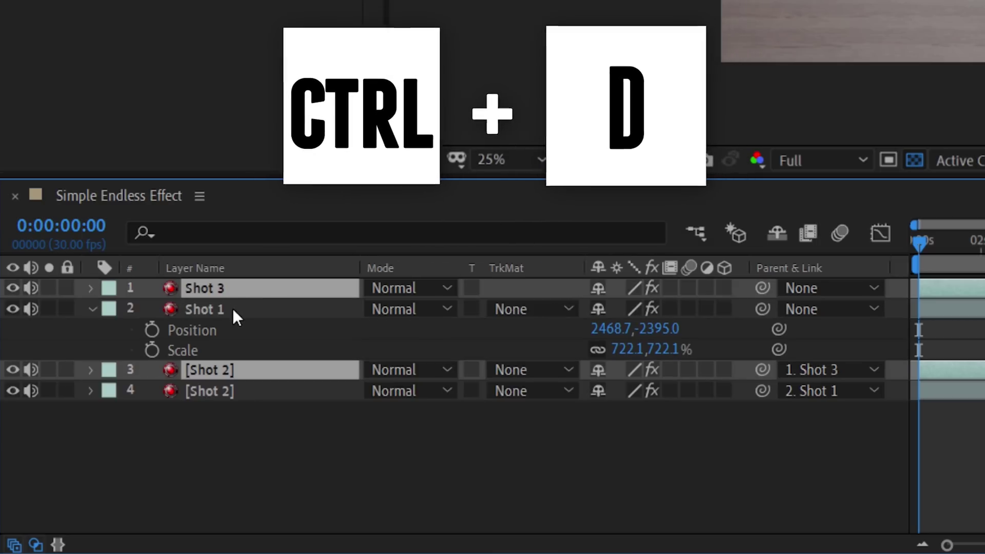
{"action": "left_click_drag", "start_coordinate": [238, 368], "coordinate": [241, 400]}
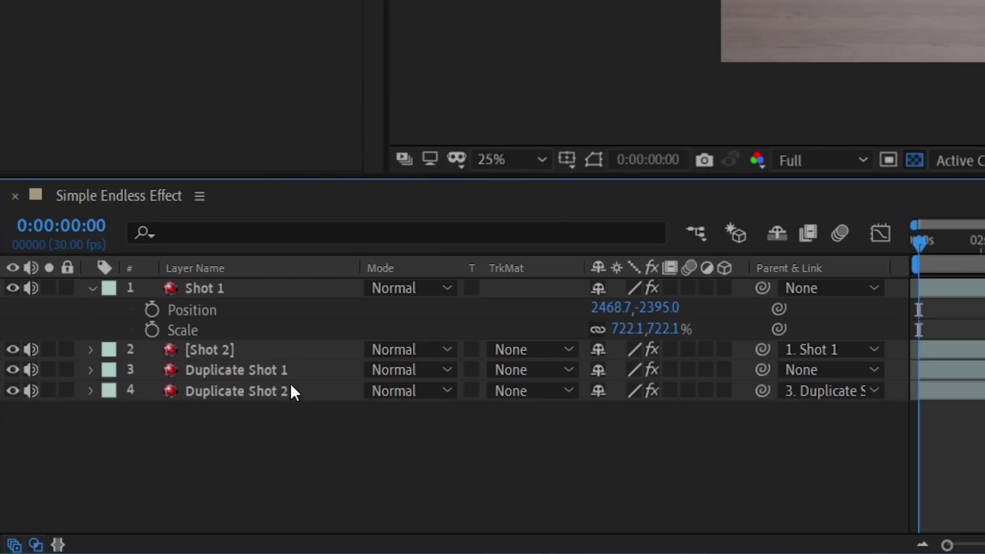
{"action": "left_click", "coordinate": [288, 371]}
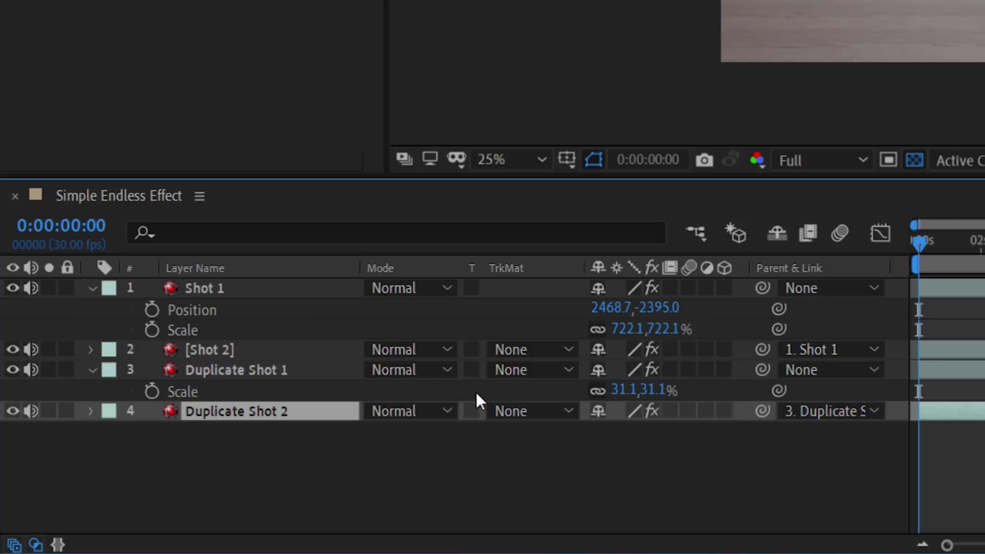
{"action": "left_click", "coordinate": [320, 370]}
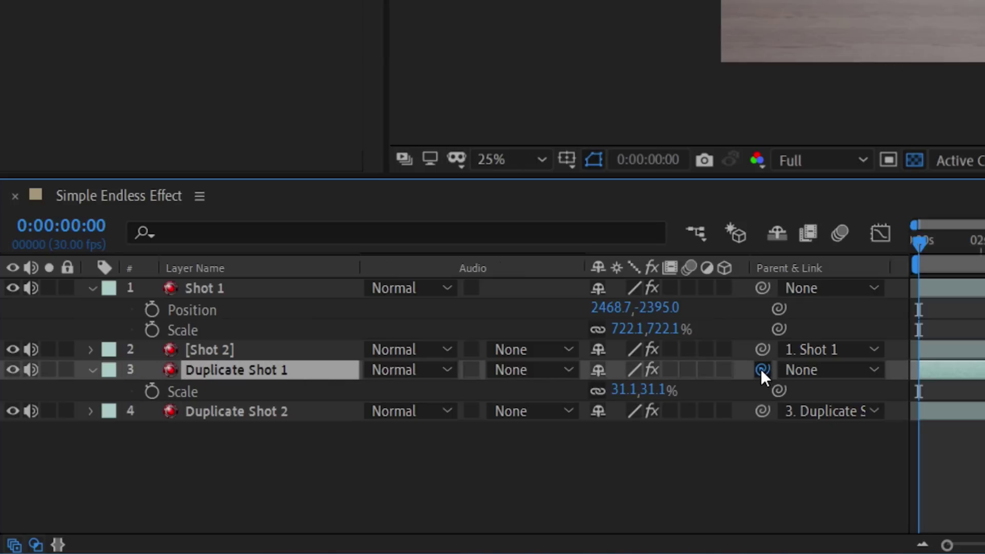
{"action": "left_click_drag", "start_coordinate": [761, 369], "coordinate": [298, 356]}
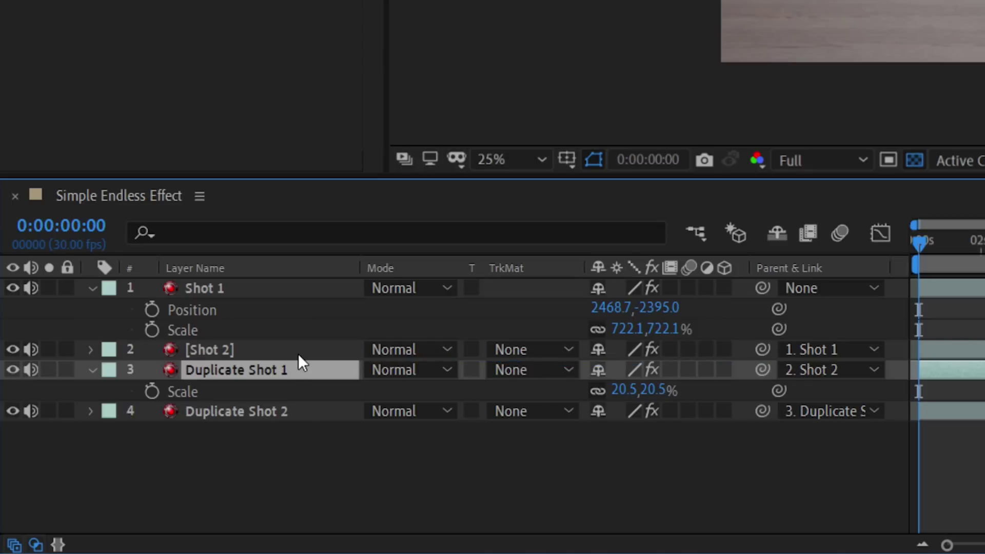
Step: Scale Shot 1 up to 7130% to zoom into the nested tablet
{"action": "key", "text": "s"}
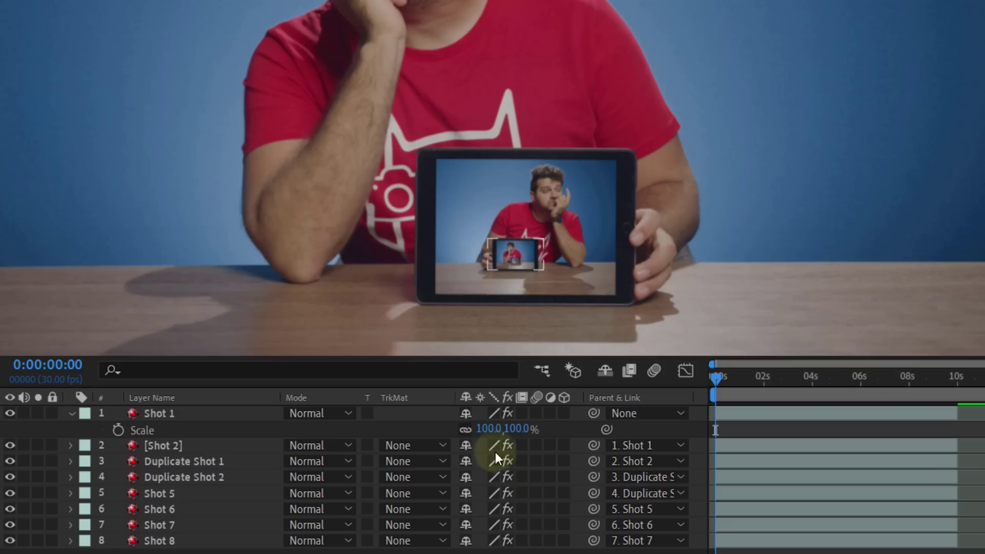
{"action": "left_click_drag", "start_coordinate": [489, 429], "coordinate": [847, 419]}
{"action": "left_click", "coordinate": [365, 495]}
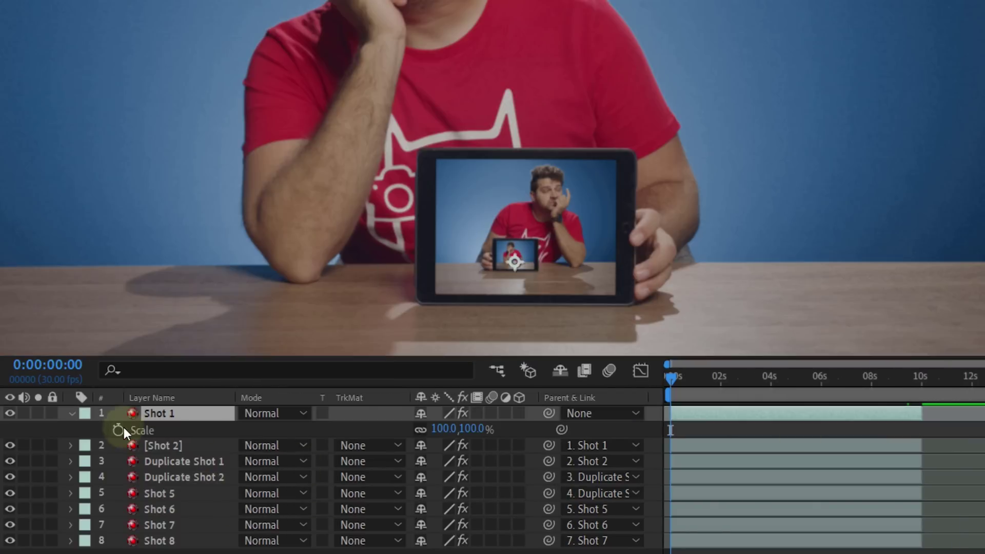
Step: Keyframe Shot 1's Scale at 100% at 0s, then raise it near 0:00:09:05 for a deep zoom
{"action": "left_click", "coordinate": [118, 430]}
{"action": "left_click_drag", "start_coordinate": [686, 382], "coordinate": [901, 379]}
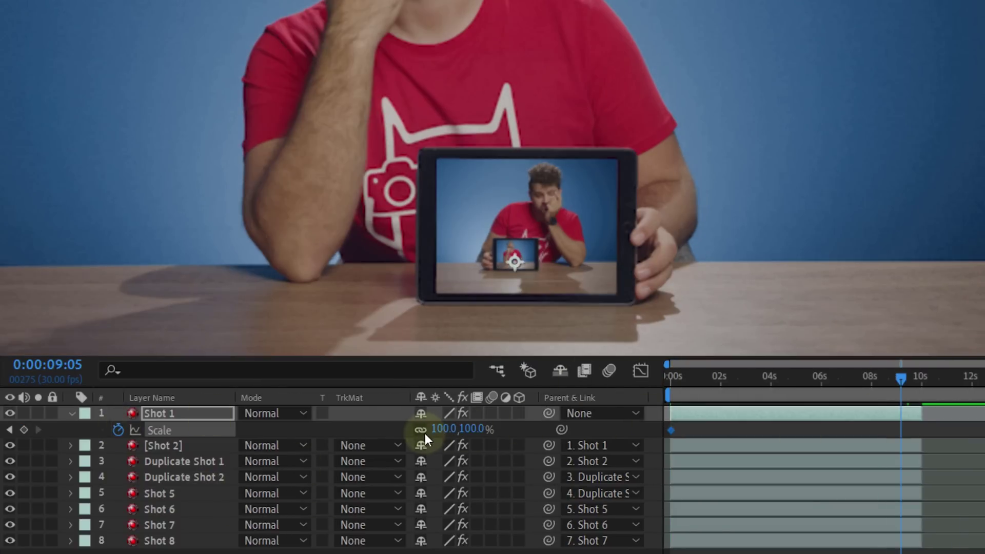
{"action": "left_click_drag", "start_coordinate": [435, 437], "coordinate": [508, 437]}
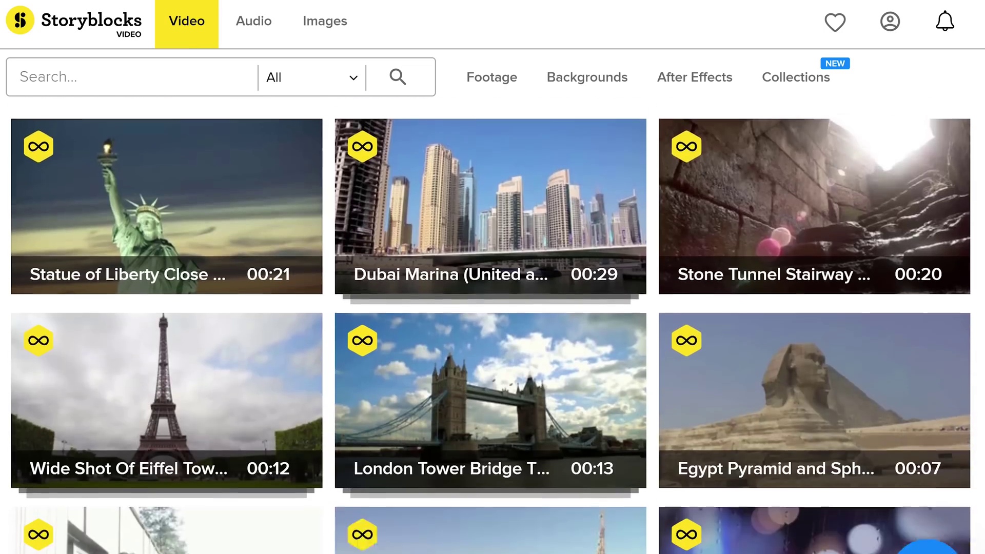
Step: Browse the Storyblocks library and download Multiscreen Glitch Opener/Reel and Photo Glyde
{"action": "scroll", "coordinate": [493, 329], "scroll_direction": "down", "scroll_amount": 15}
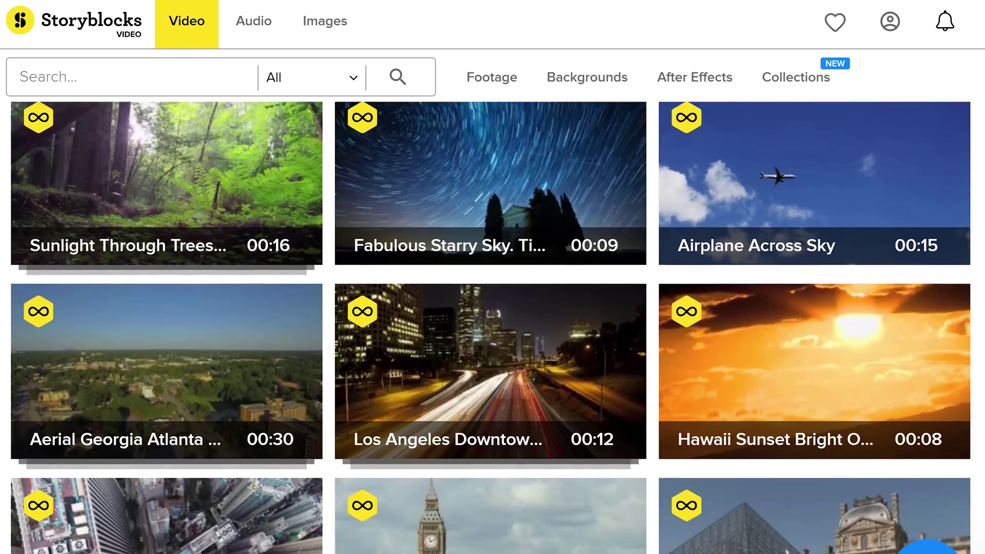
{"action": "scroll", "coordinate": [493, 329], "scroll_direction": "down", "scroll_amount": 12}
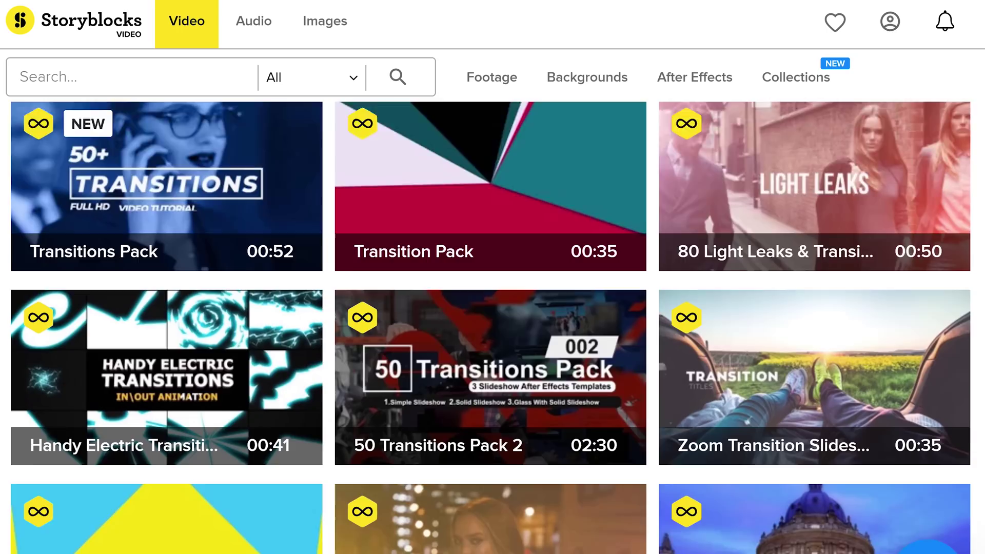
{"action": "scroll", "coordinate": [492, 329], "scroll_direction": "down", "scroll_amount": 15}
{"action": "scroll", "coordinate": [492, 329], "scroll_direction": "down", "scroll_amount": 20}
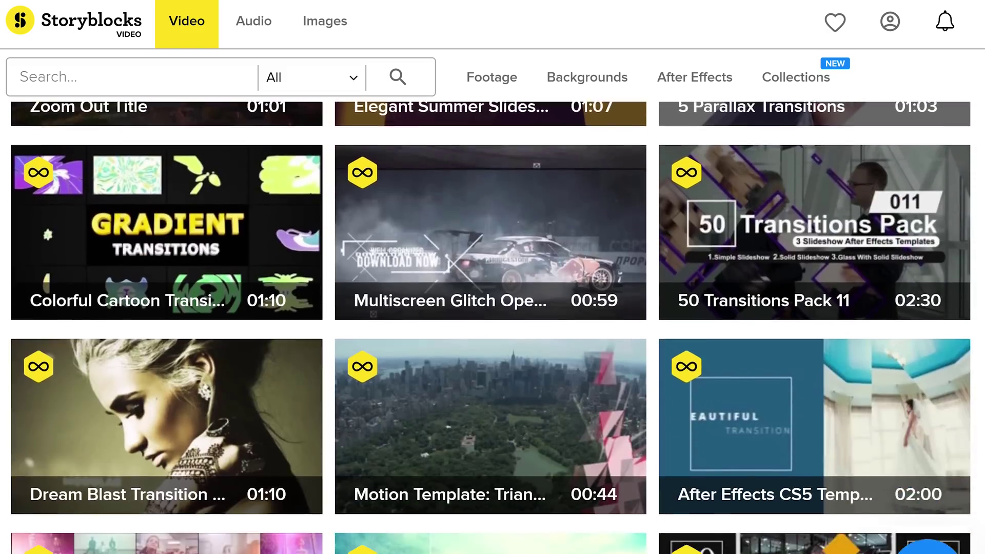
{"action": "scroll", "coordinate": [493, 329], "scroll_direction": "down", "scroll_amount": 5}
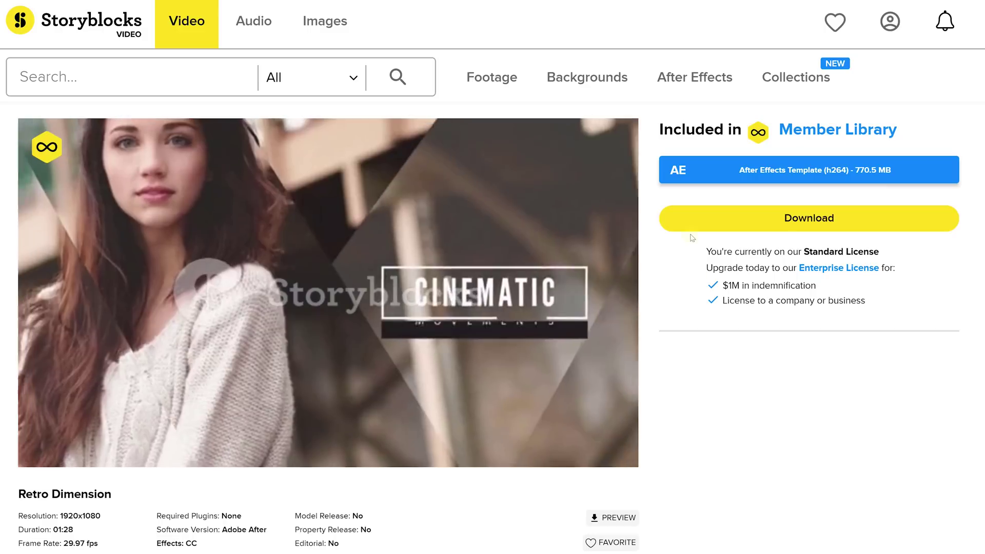
{"action": "left_click", "coordinate": [691, 226]}
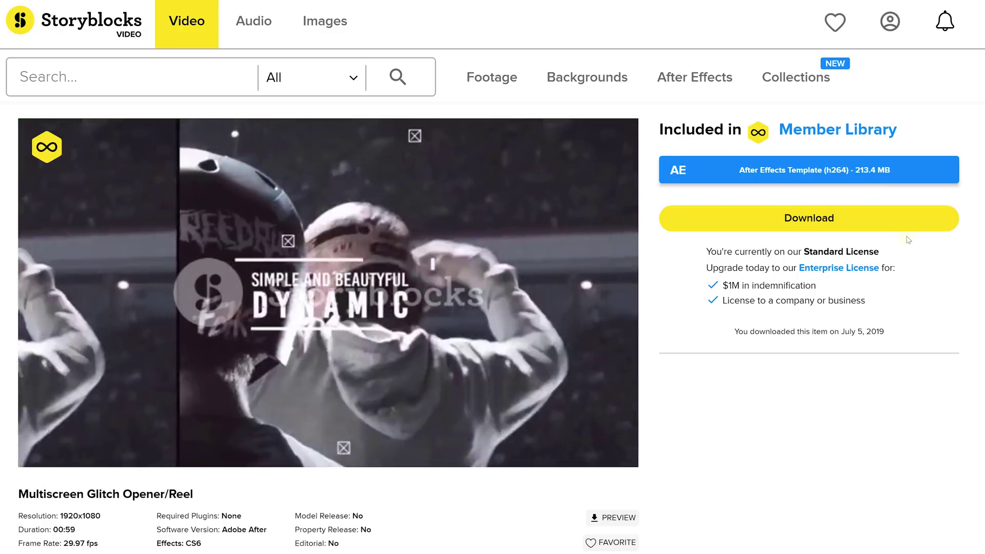
{"action": "left_click", "coordinate": [900, 220]}
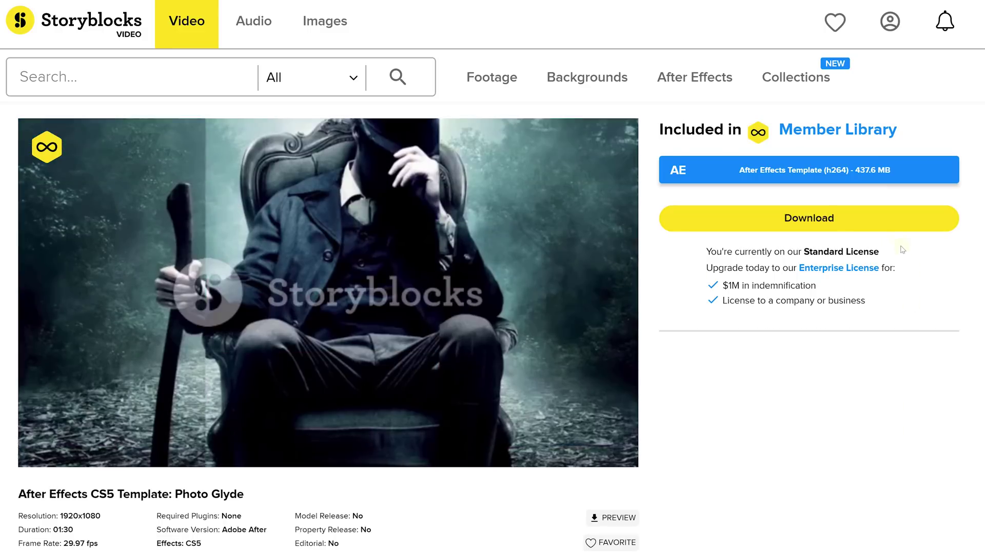
{"action": "left_click", "coordinate": [890, 220]}
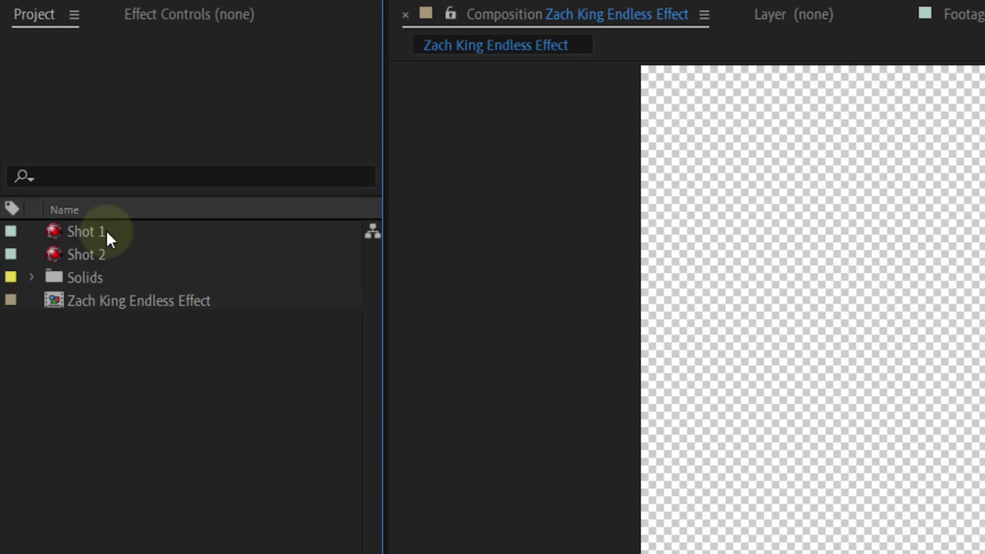
Step: Add the Shot 1 footage as a layer and preview it to the tablet moment
{"action": "left_click", "coordinate": [107, 232]}
{"action": "left_click_drag", "start_coordinate": [133, 231], "coordinate": [222, 241]}
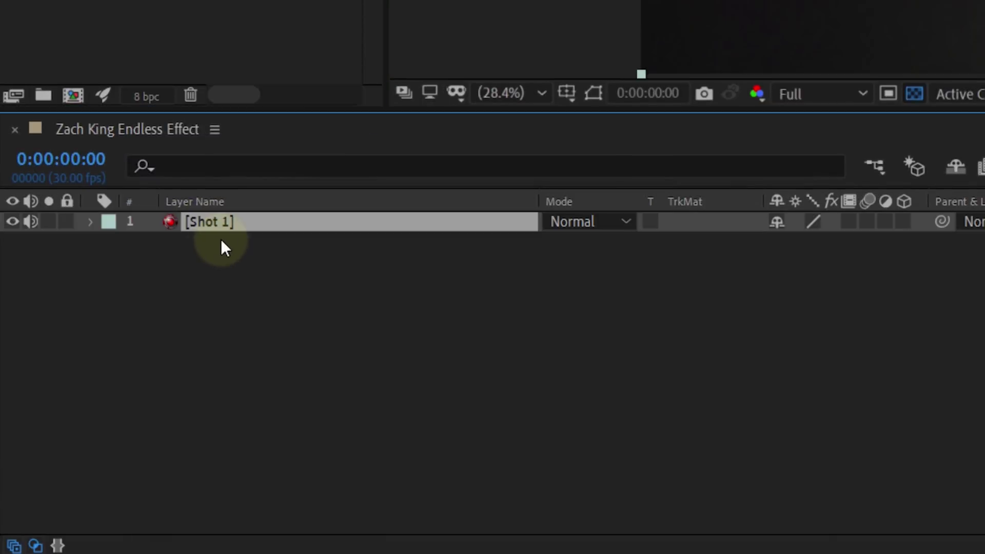
{"action": "left_click_drag", "start_coordinate": [78, 477], "coordinate": [925, 476]}
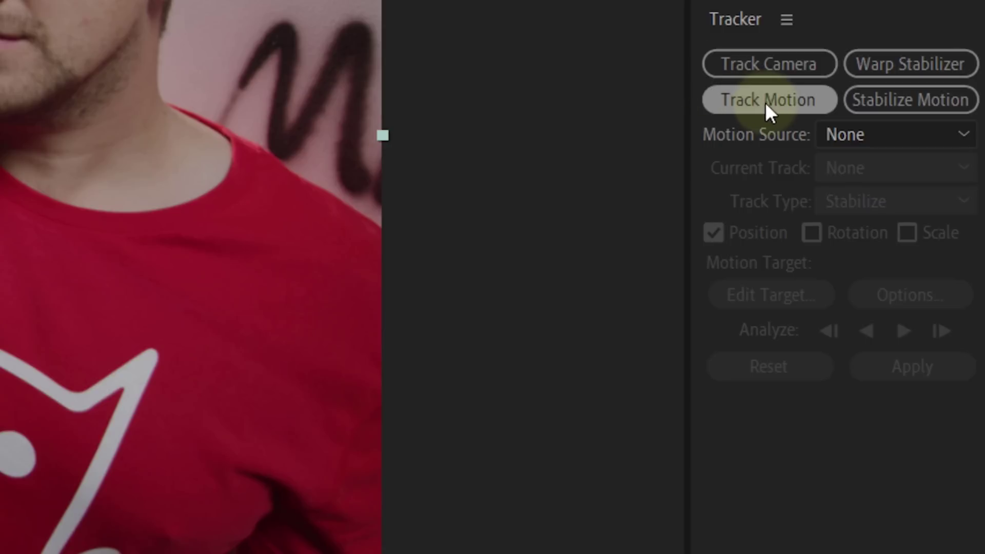
Step: Track two tablet-screen corners for position, rotation and scale, analyzing forward
{"action": "left_click", "coordinate": [772, 105]}
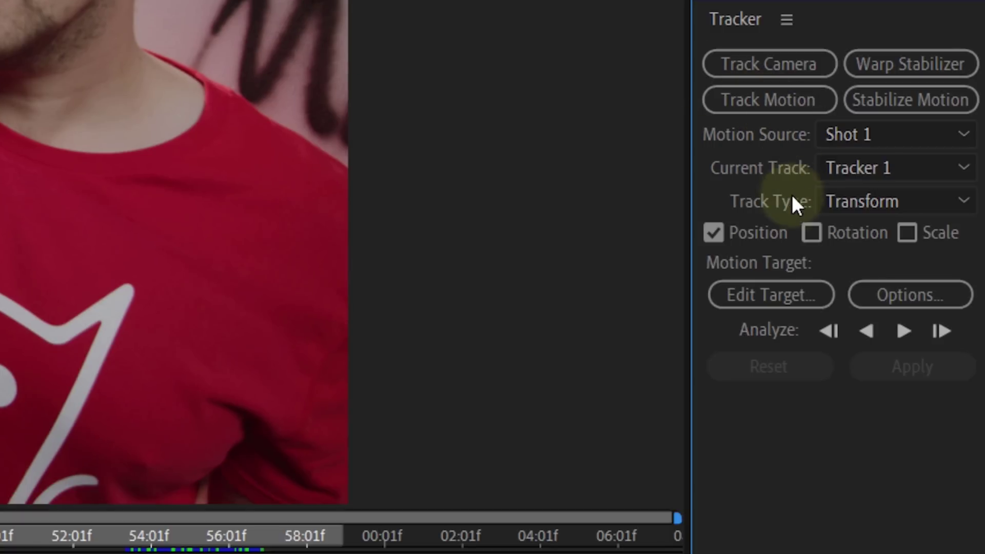
{"action": "left_click", "coordinate": [816, 234]}
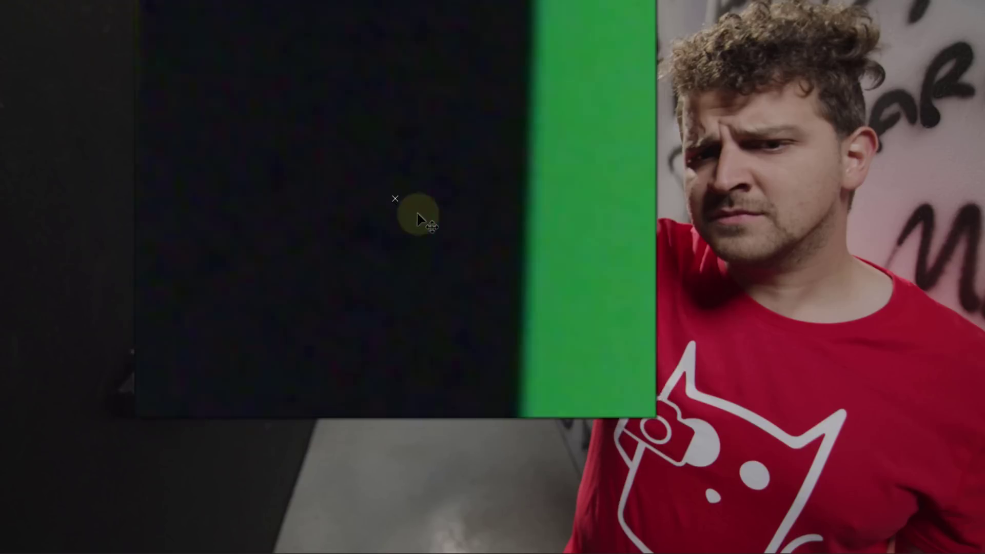
{"action": "left_click_drag", "start_coordinate": [416, 212], "coordinate": [421, 199]}
{"action": "left_click", "coordinate": [505, 294]}
{"action": "left_click_drag", "start_coordinate": [505, 299], "coordinate": [600, 365]}
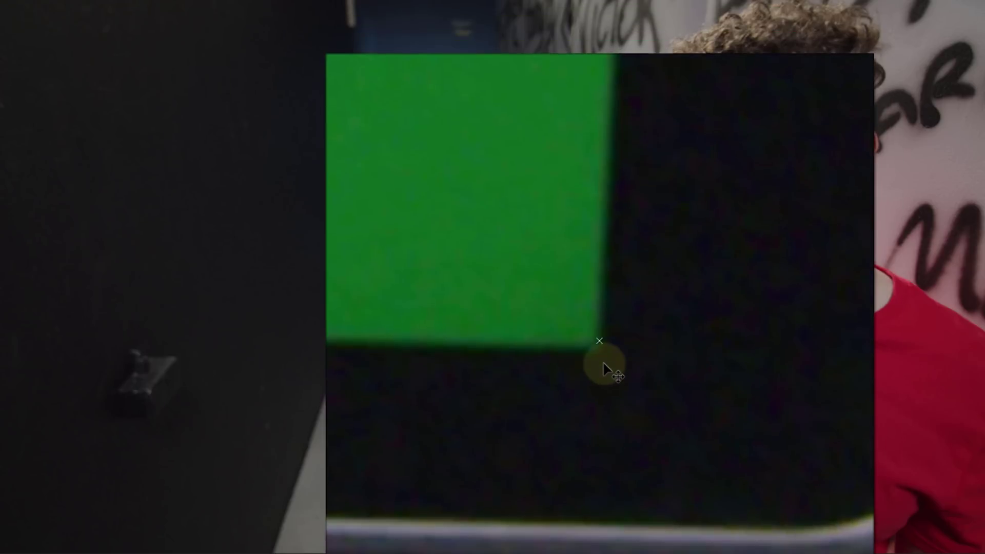
{"action": "left_click", "coordinate": [903, 332]}
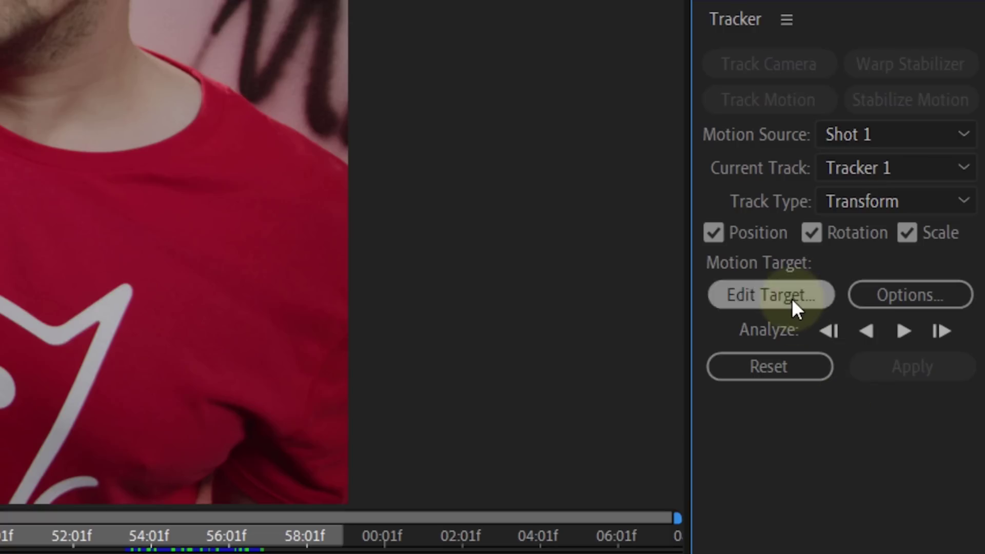
{"action": "left_click", "coordinate": [792, 298]}
Step: Key out Shot 1's green screen, then add Shot 2 to the comp and key it
{"action": "left_click", "coordinate": [463, 429]}
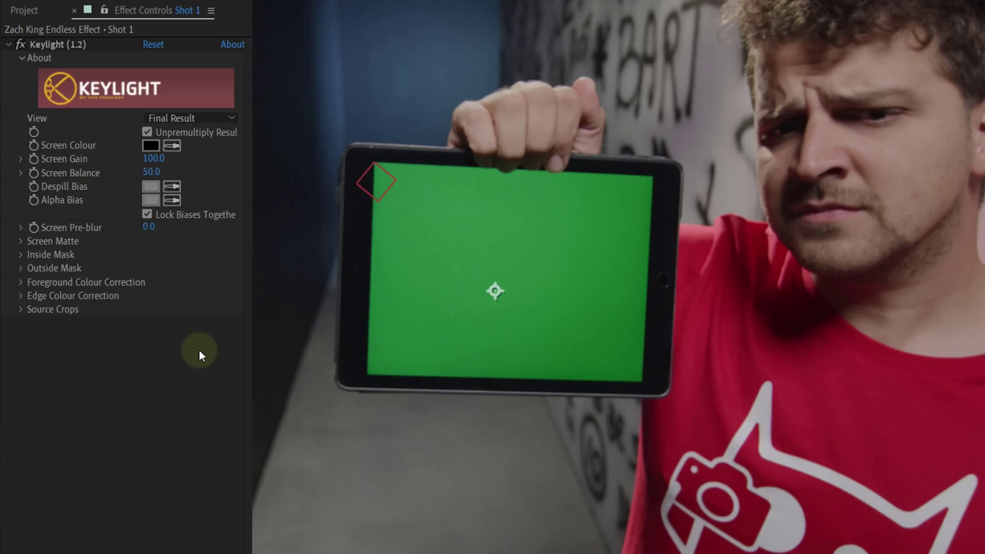
{"action": "left_click", "coordinate": [457, 216]}
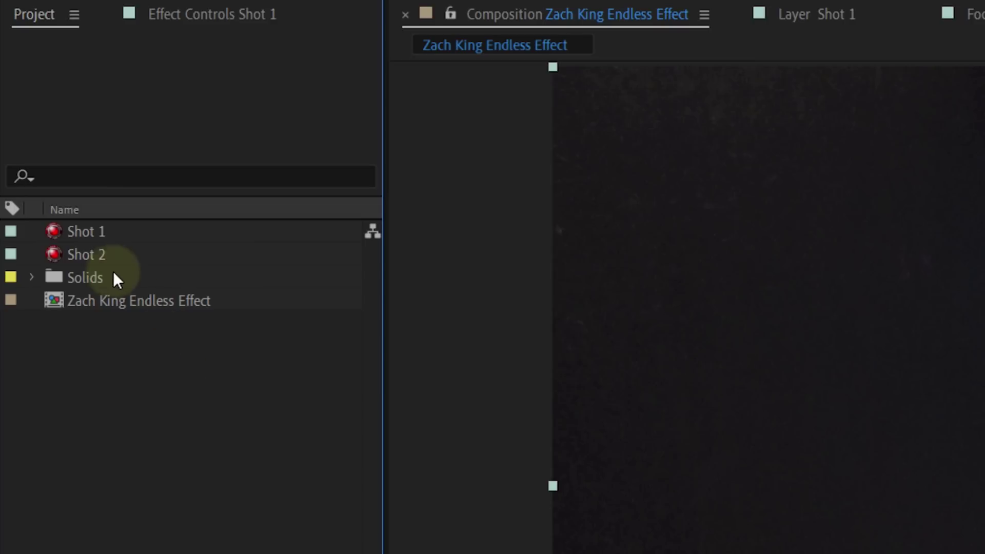
{"action": "left_click", "coordinate": [107, 262]}
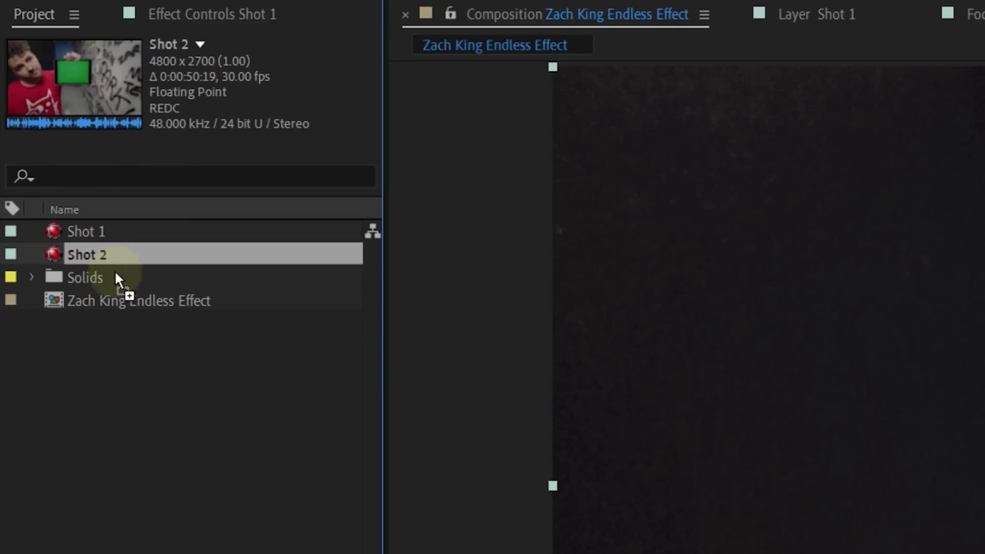
{"action": "left_click_drag", "start_coordinate": [110, 259], "coordinate": [296, 433]}
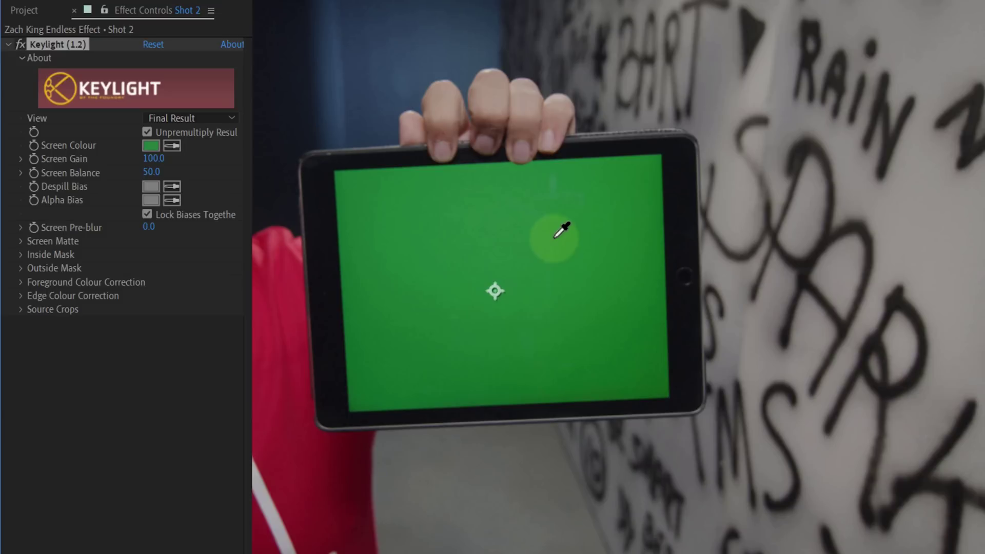
{"action": "left_click", "coordinate": [554, 237]}
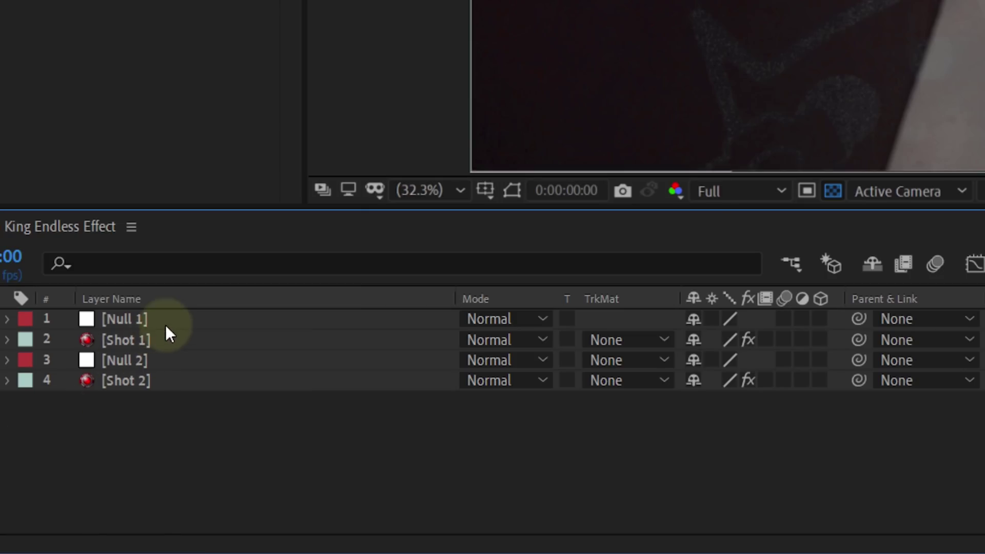
Step: Parent Null 1 to Shot 1, Null 2 to Shot 2, and Shot 2 to Null 1
{"action": "left_click", "coordinate": [168, 325]}
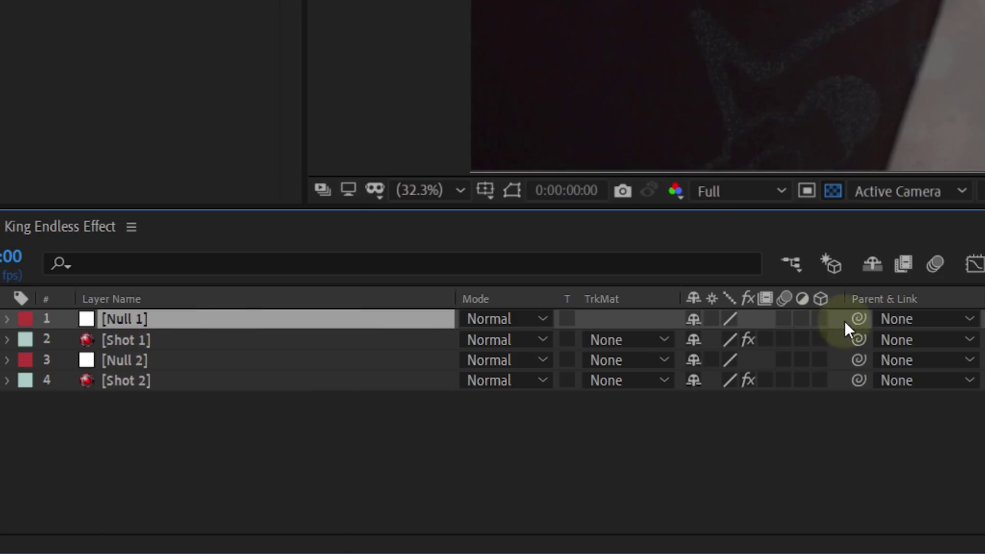
{"action": "left_click_drag", "start_coordinate": [856, 319], "coordinate": [334, 343]}
{"action": "left_click", "coordinate": [334, 359]}
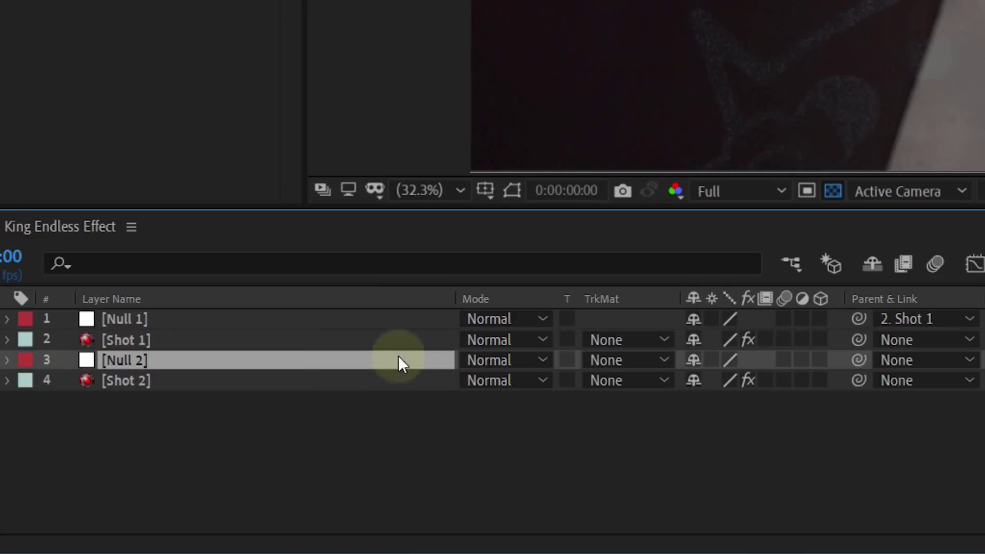
{"action": "left_click_drag", "start_coordinate": [857, 360], "coordinate": [365, 383]}
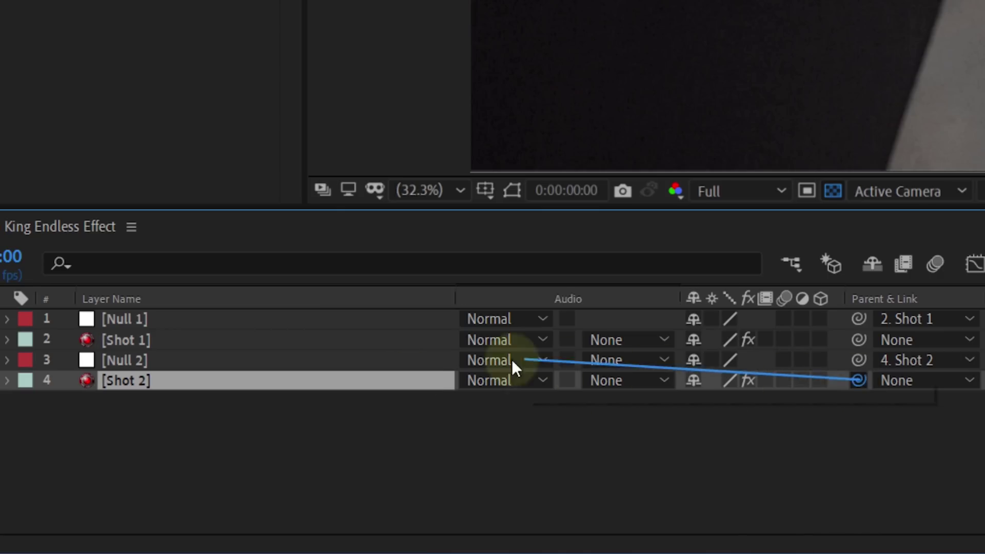
{"action": "left_click_drag", "start_coordinate": [512, 359], "coordinate": [349, 322]}
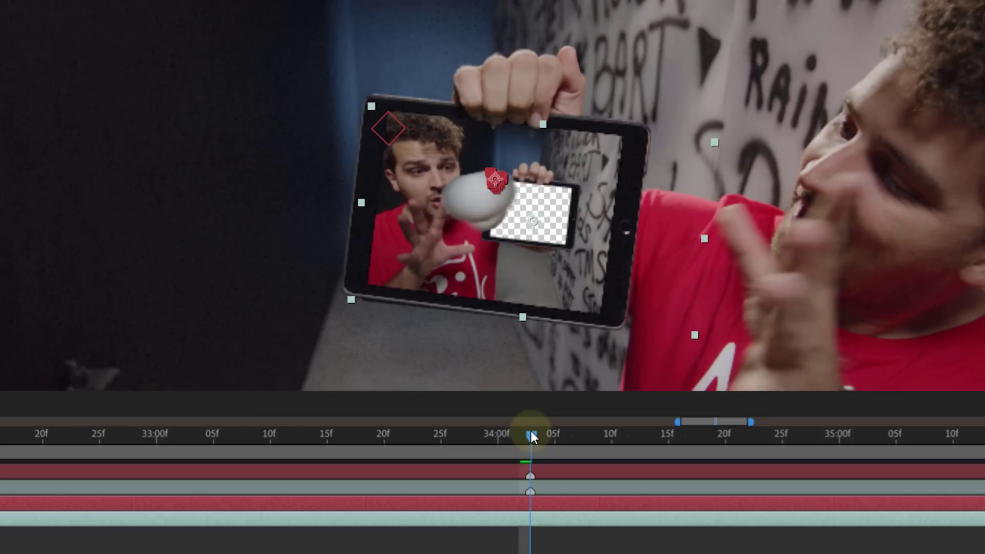
Step: Scrub back to check the nested shot and select all four layers
{"action": "left_click_drag", "start_coordinate": [531, 435], "coordinate": [519, 435]}
{"action": "left_click", "coordinate": [532, 492]}
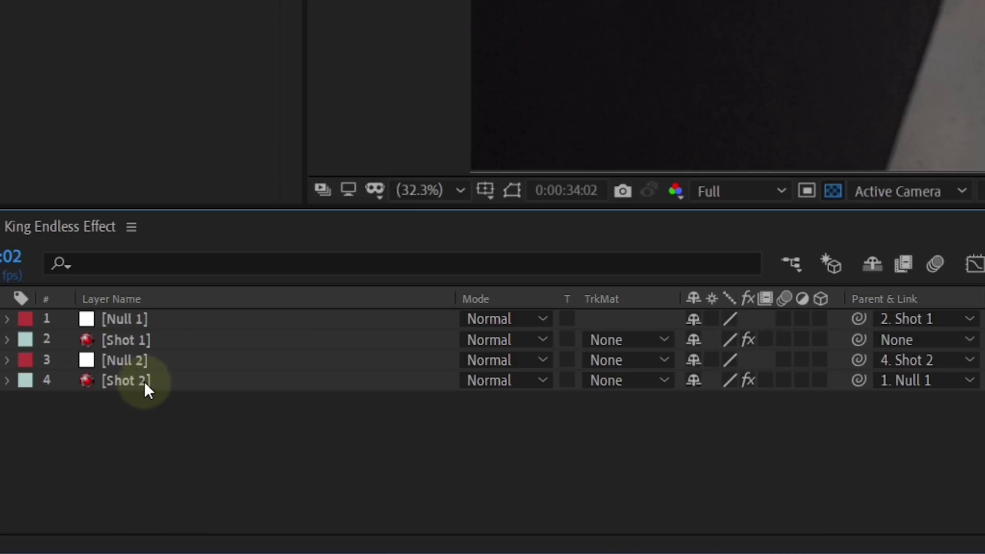
{"action": "left_click", "coordinate": [144, 382]}
{"action": "left_click", "coordinate": [148, 321], "text": "shift"}
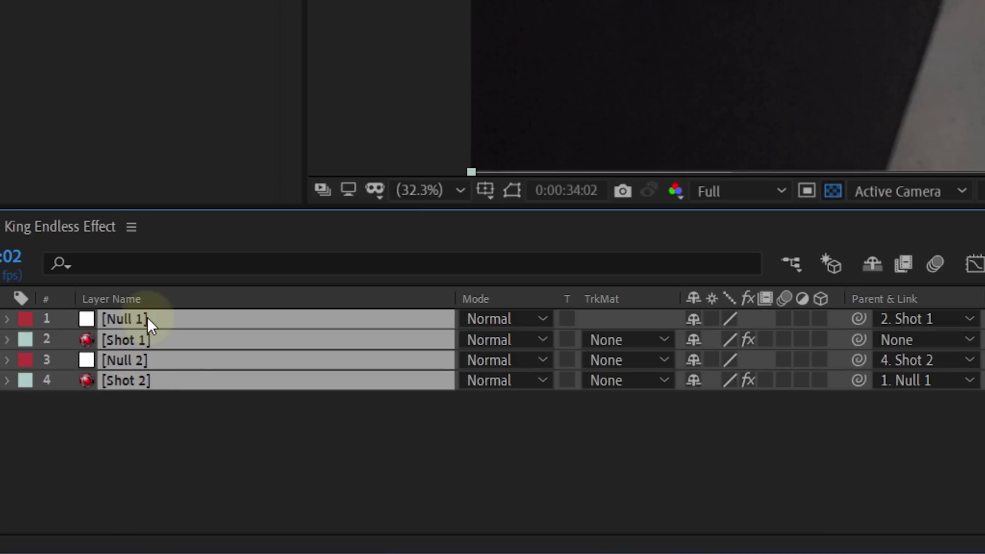
Step: Duplicate the four layers below the originals and rename the nulls Tracking Shot 1, 2 and 3
{"action": "key", "text": "ctrl+d"}
{"action": "left_click_drag", "start_coordinate": [132, 360], "coordinate": [133, 467]}
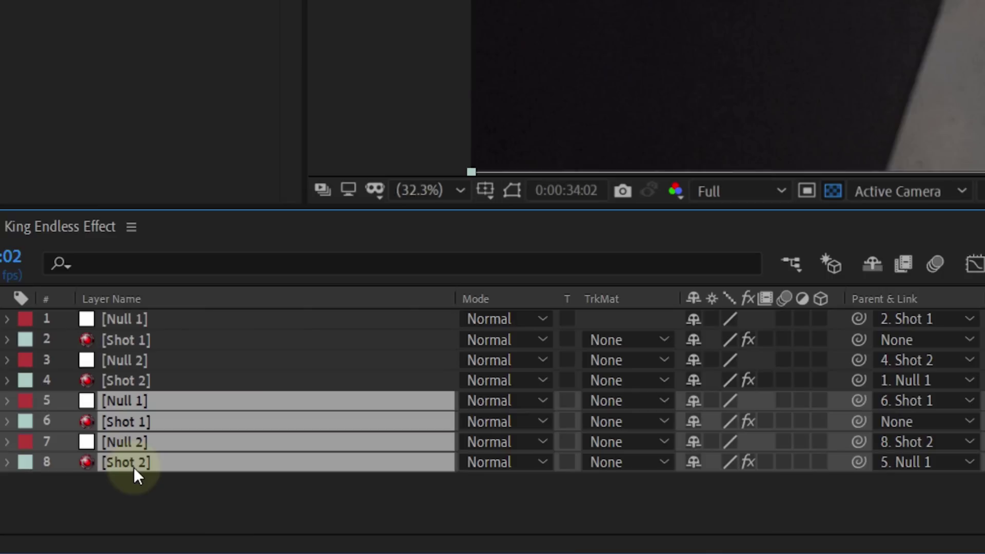
{"action": "left_click", "coordinate": [166, 318]}
{"action": "key", "text": "Return"}
{"action": "type", "text": "Tracking Shot 1"}
{"action": "left_click", "coordinate": [154, 361]}
{"action": "key", "text": "Return"}
{"action": "type", "text": "Tracking Shot 2"}
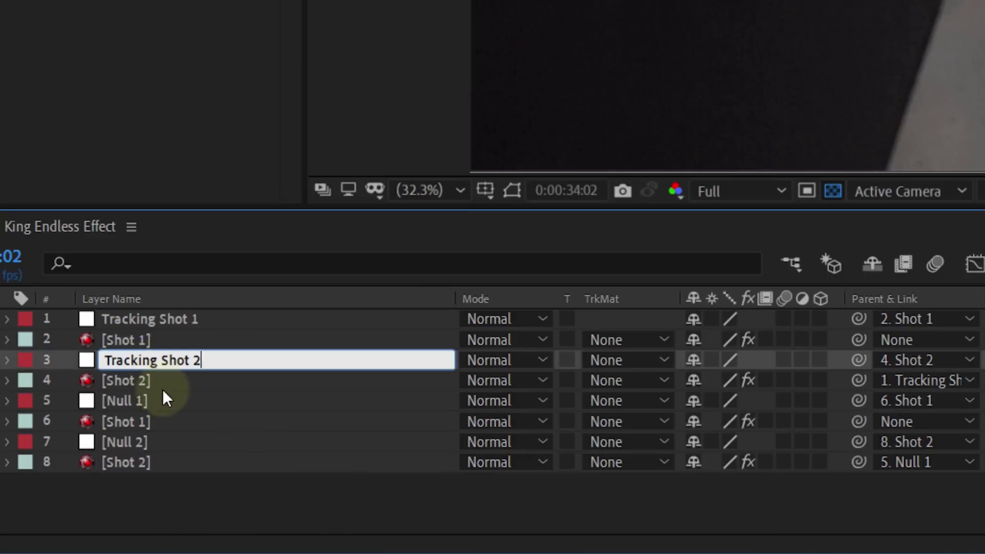
{"action": "left_click", "coordinate": [163, 397]}
{"action": "key", "text": "Return"}
{"action": "type", "text": "Tracking Shot 1"}
{"action": "key", "text": "BackSpace"}
{"action": "type", "text": "3"}
Step: Rename the copies Duplicate Shot 1, Duplicate Shot 2 and the fourth null Tracking Shot 4
{"action": "left_click", "coordinate": [167, 424]}
{"action": "key", "text": "Return"}
{"action": "type", "text": "Duplicate Shot 1"}
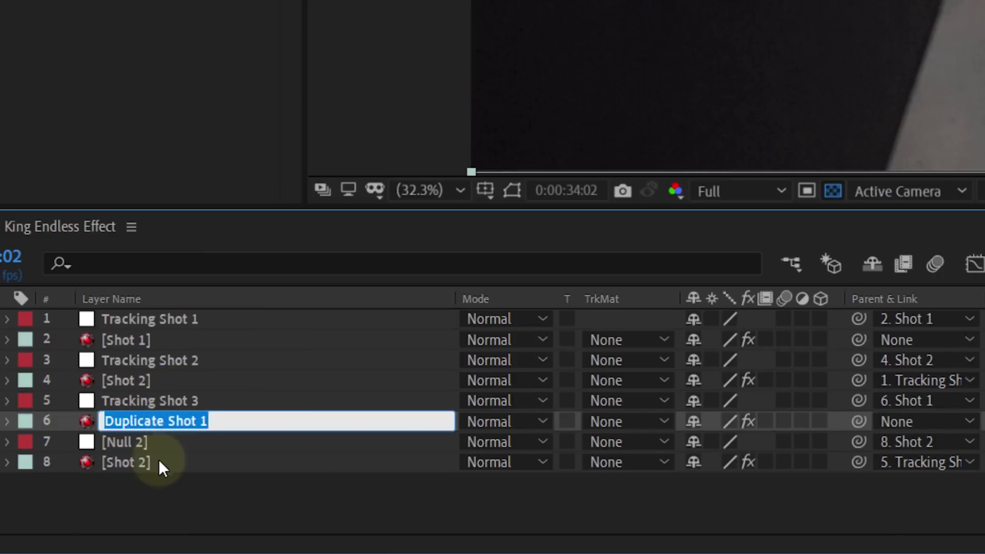
{"action": "left_click", "coordinate": [159, 461]}
{"action": "key", "text": "Return"}
{"action": "type", "text": "Duplicate Shot 2"}
{"action": "left_click", "coordinate": [131, 436]}
{"action": "key", "text": "Return"}
{"action": "type", "text": "Tracking Shot 4"}
{"action": "key", "text": "Return"}
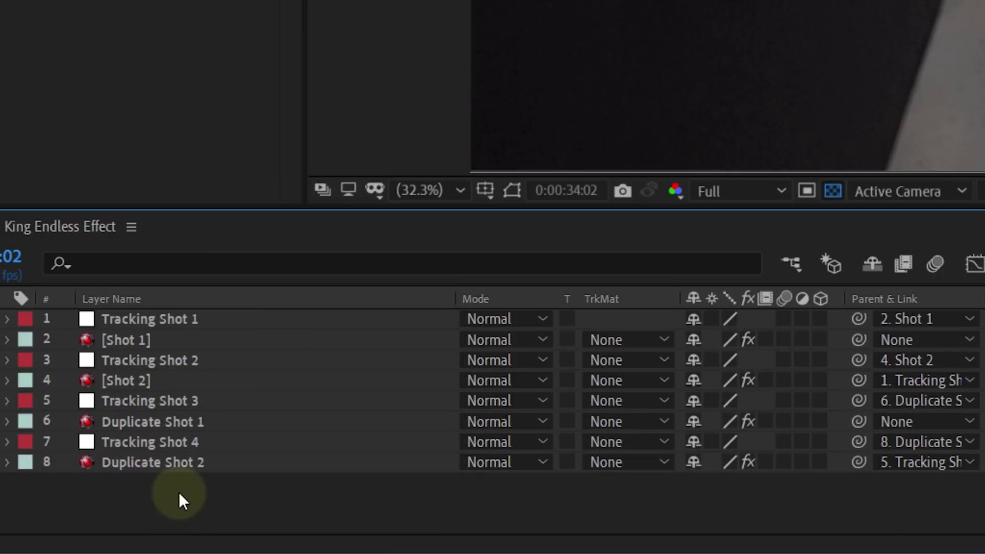
{"action": "left_click", "coordinate": [201, 423]}
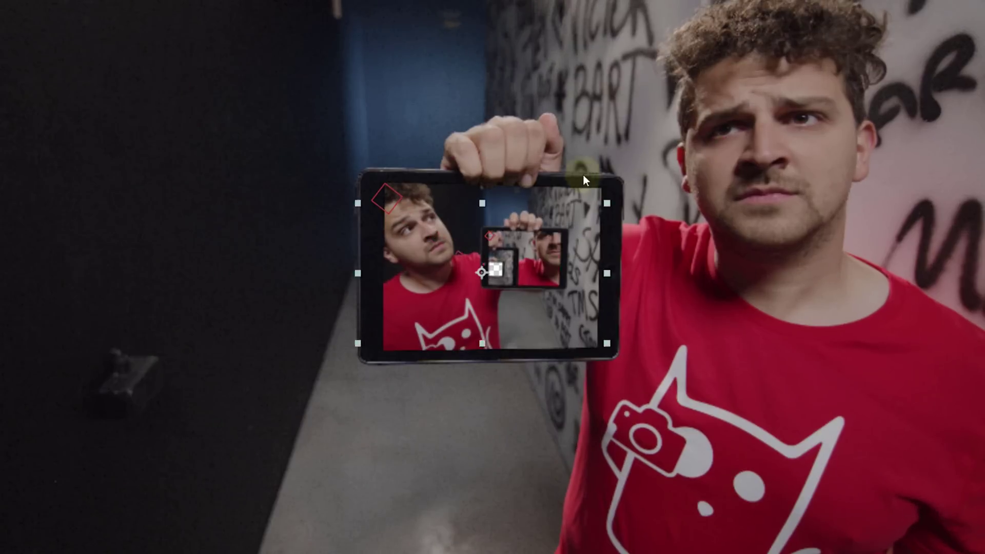
Step: Shrink Duplicate Shot 1 into the inner tablet and parent it to Tracking Shot 2
{"action": "left_click_drag", "start_coordinate": [583, 173], "coordinate": [546, 252]}
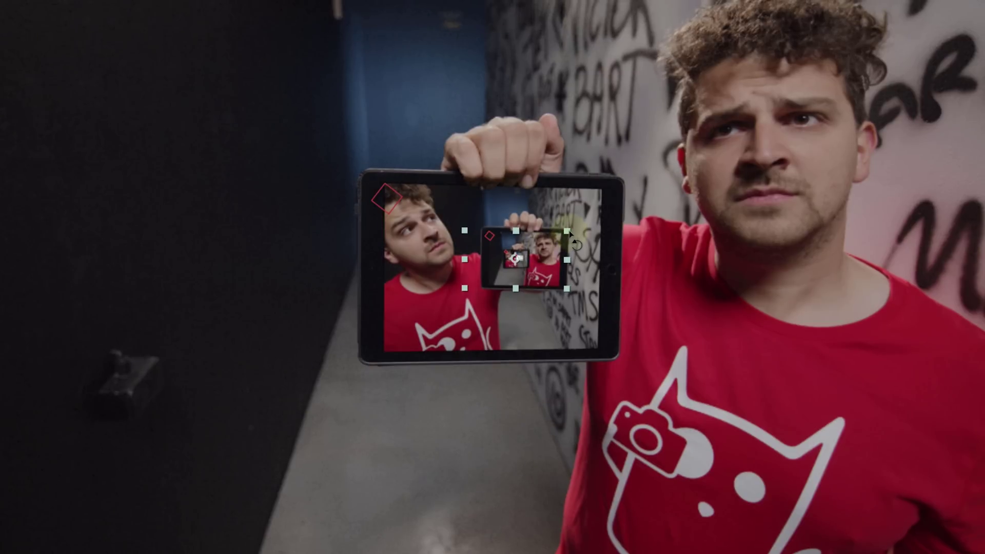
{"action": "left_click", "coordinate": [237, 422]}
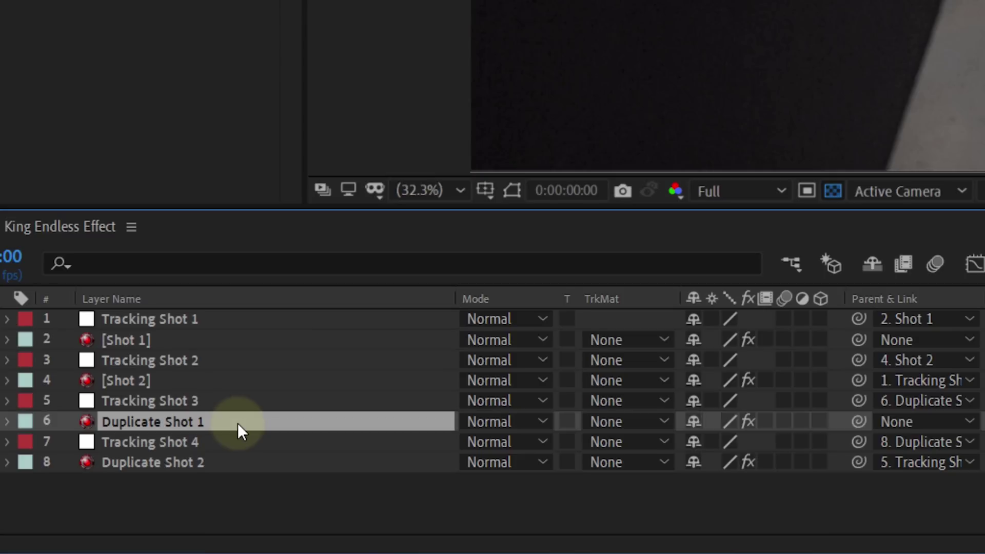
{"action": "left_click_drag", "start_coordinate": [858, 422], "coordinate": [195, 365]}
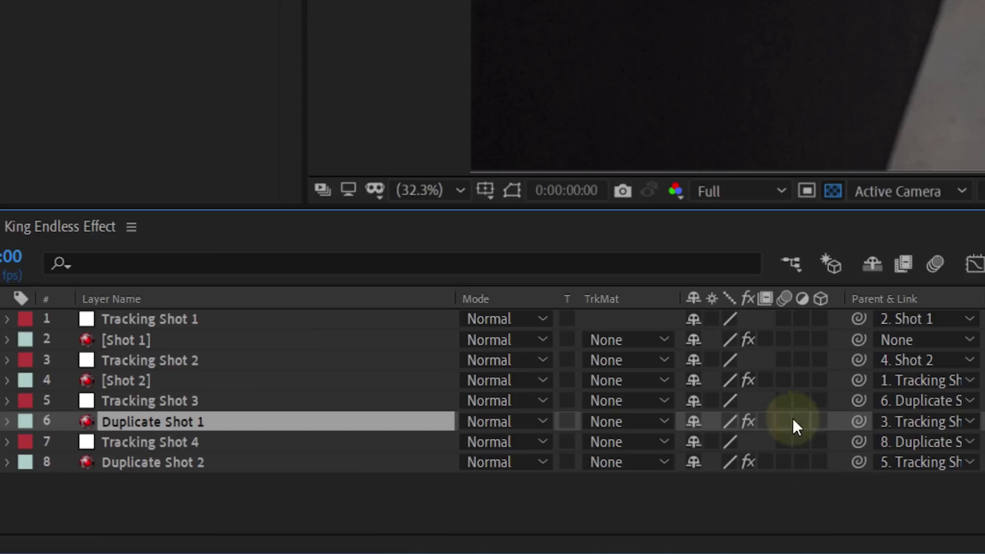
Step: Resize Shot 1 to tablet size, position it on the screen, and open it in the Layer panel
{"action": "left_click", "coordinate": [207, 341]}
{"action": "key", "text": "s"}
{"action": "left_click_drag", "start_coordinate": [715, 362], "coordinate": [886, 333]}
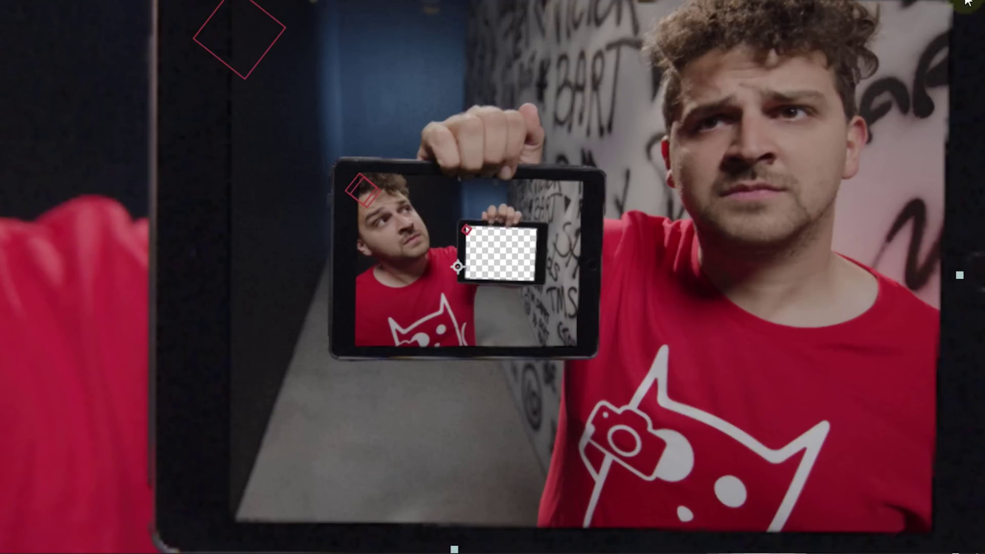
{"action": "left_click_drag", "start_coordinate": [778, 90], "coordinate": [568, 186]}
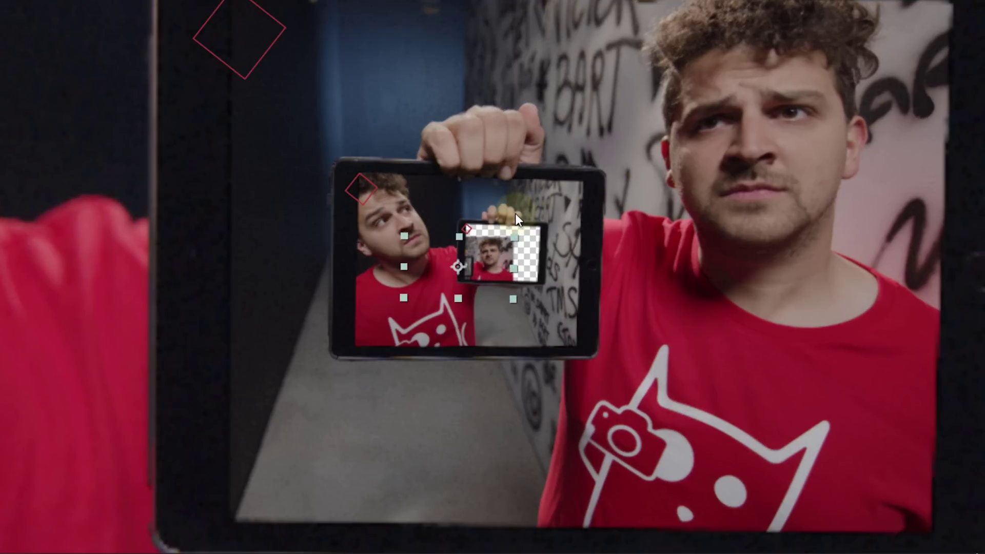
{"action": "left_click_drag", "start_coordinate": [489, 265], "coordinate": [517, 254]}
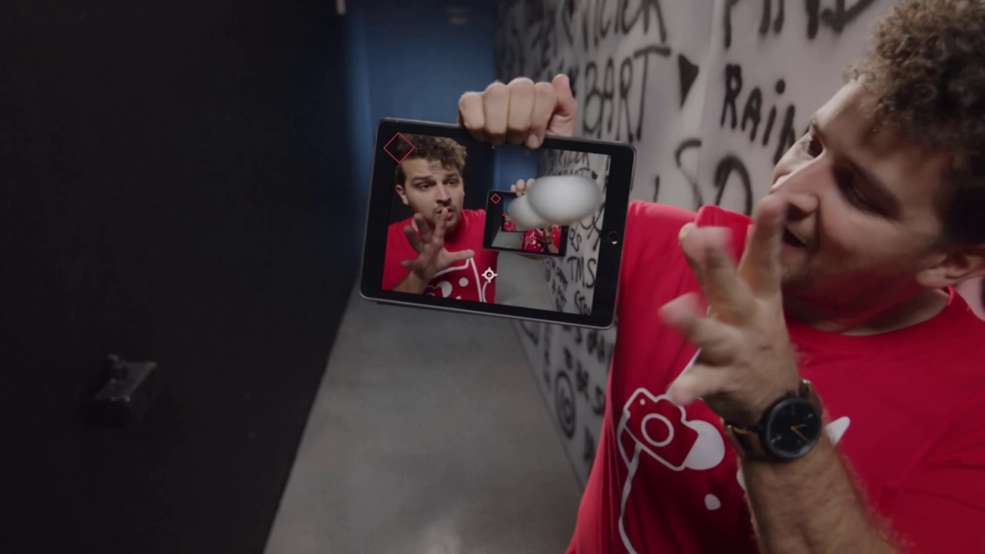
{"action": "left_click", "coordinate": [498, 255]}
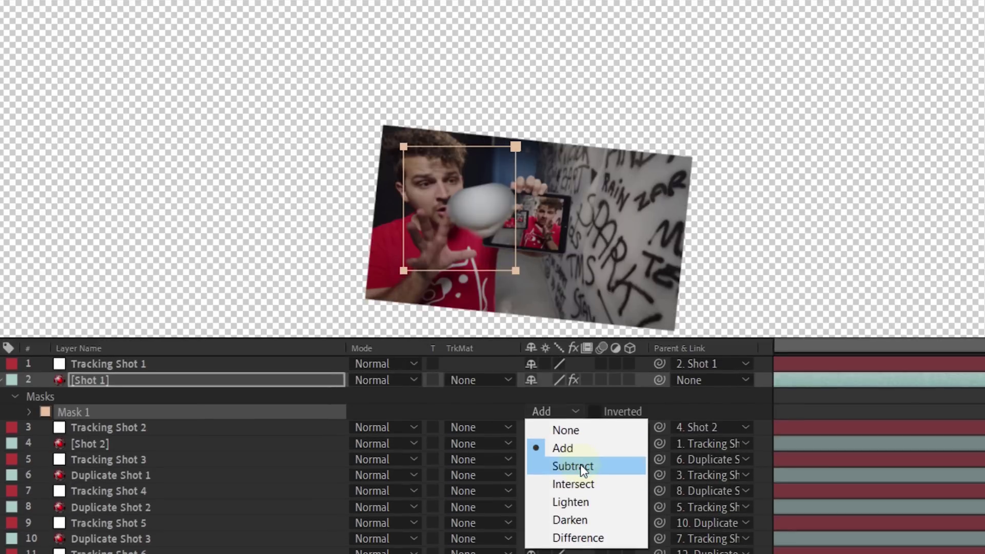
Step: Switch Shot 1's Mask 1 from Add to Subtract and drag it to the lower-left corner
{"action": "left_click", "coordinate": [581, 464]}
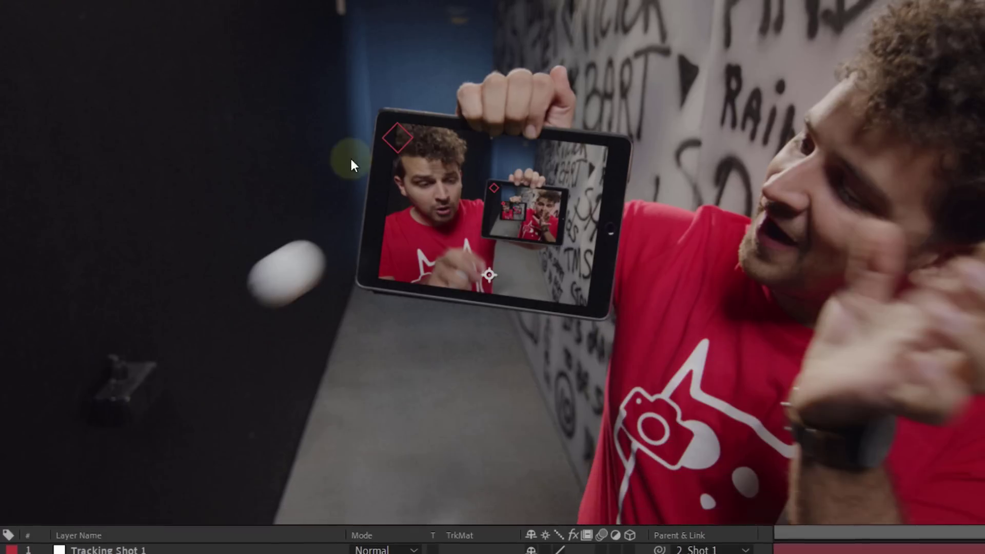
{"action": "left_click_drag", "start_coordinate": [392, 190], "coordinate": [77, 505]}
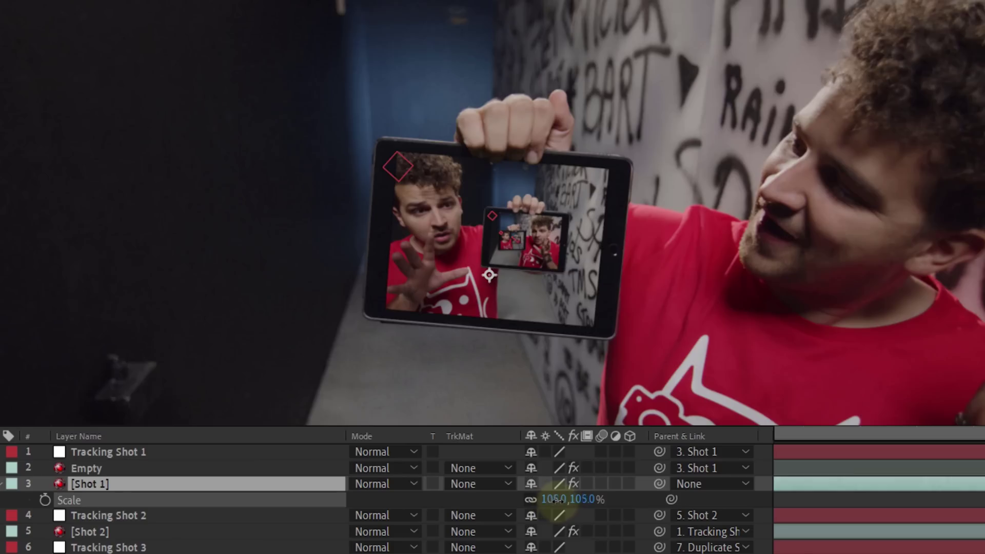
Step: Scrub the tablet layer's Scale up to 173.0%
{"action": "left_click_drag", "start_coordinate": [570, 499], "coordinate": [720, 479]}
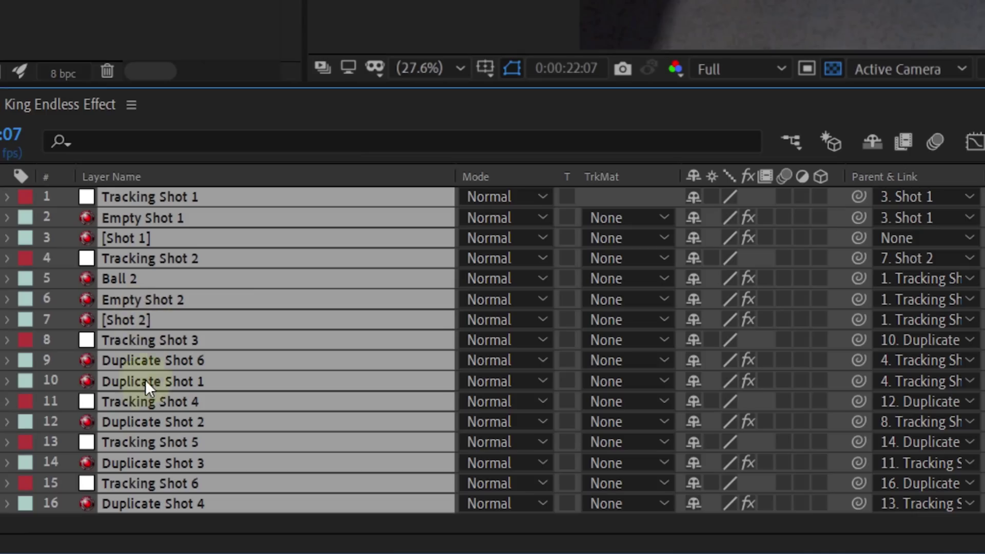
Step: Pre-compose all the shot and tracking layers into 'Endless Effect' with Collapse Transformations on
{"action": "right_click", "coordinate": [146, 414]}
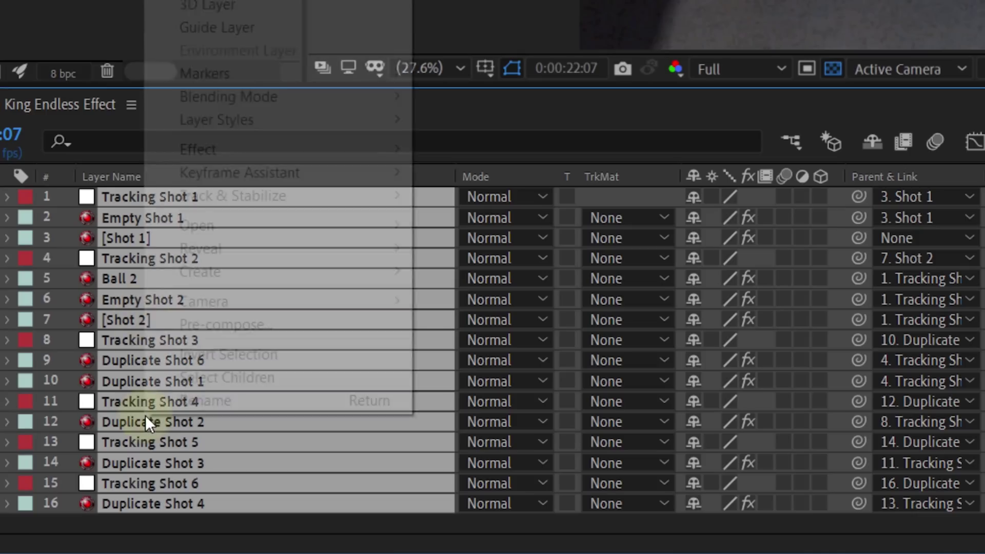
{"action": "left_click", "coordinate": [300, 321]}
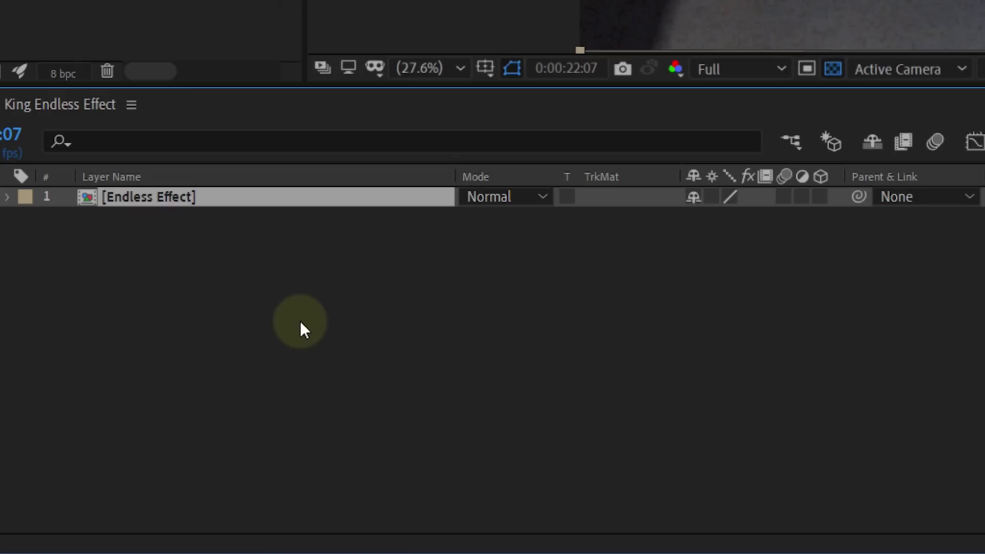
{"action": "left_click", "coordinate": [712, 197]}
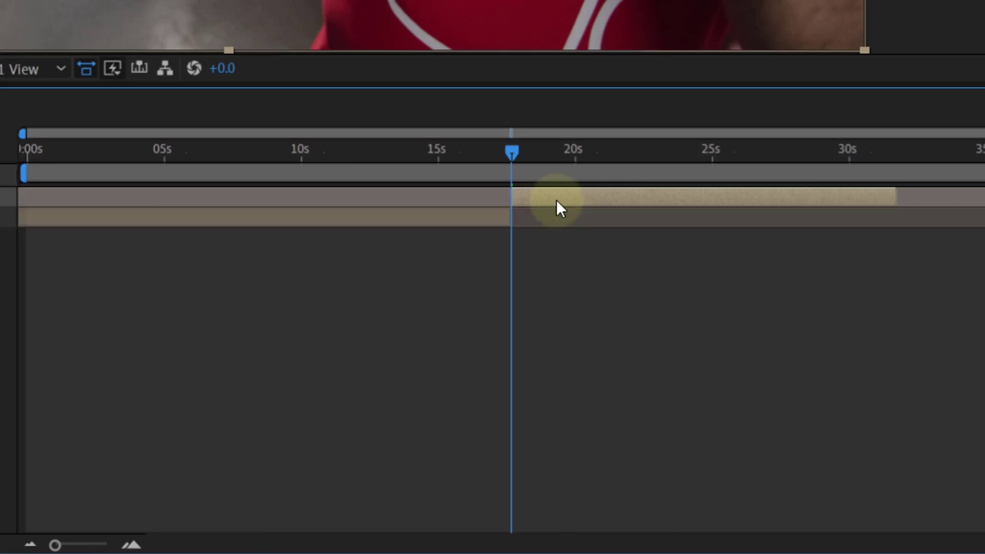
Step: Delete the leftover lower layer and add a Null Object above the Endless Effect precomp
{"action": "left_click", "coordinate": [483, 217]}
{"action": "key", "text": "Delete"}
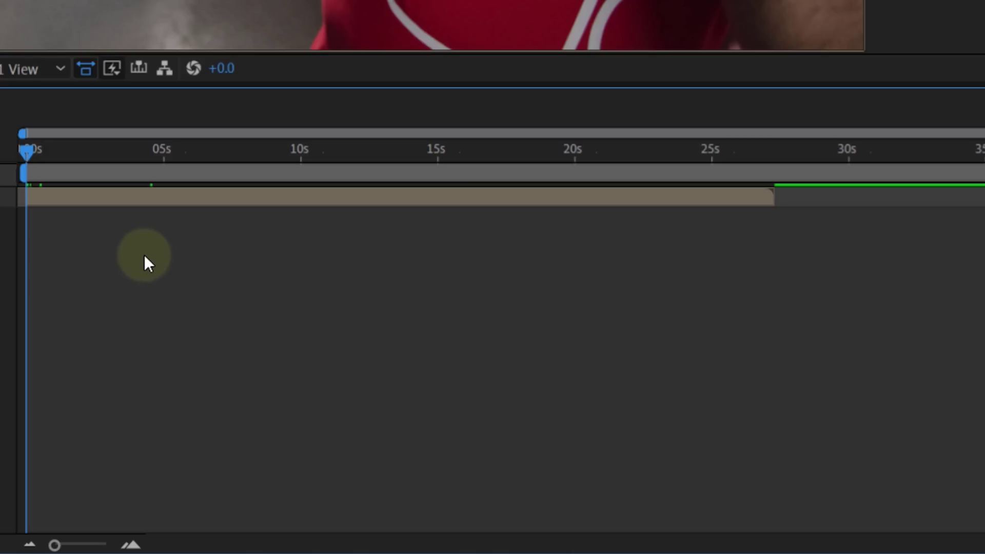
{"action": "right_click", "coordinate": [143, 255]}
{"action": "mouse_move", "coordinate": [287, 268]}
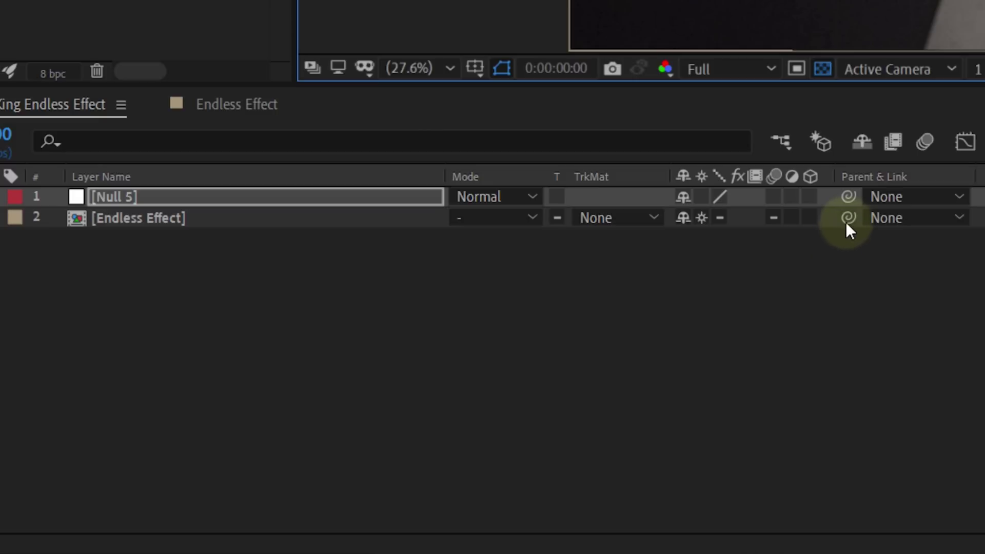
Step: Parent Endless Effect to Null 5 and keyframe the null's Position and Scale to frame the inner tablet
{"action": "left_click_drag", "start_coordinate": [847, 218], "coordinate": [357, 191]}
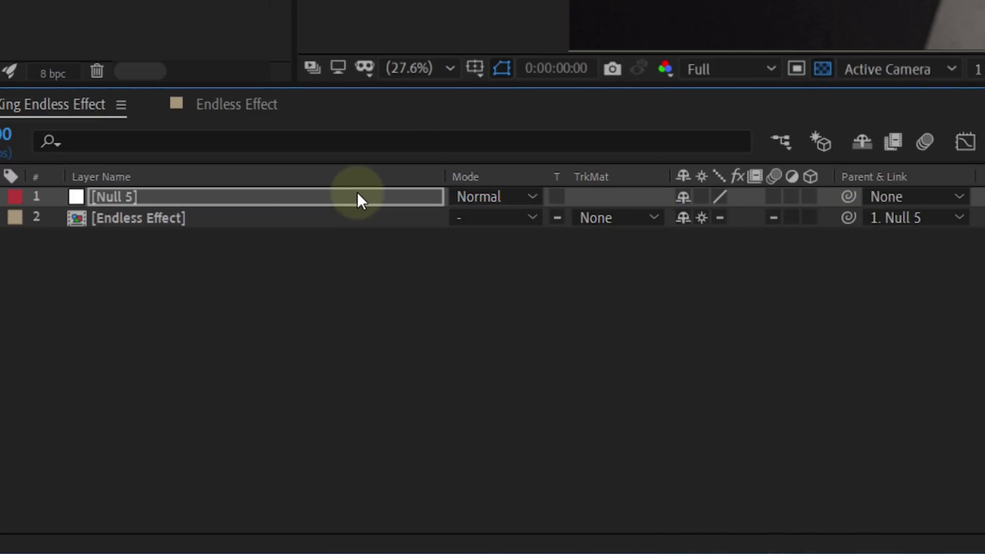
{"action": "key", "text": "p"}
{"action": "key", "text": "shift+s"}
{"action": "left_click", "coordinate": [58, 218]}
{"action": "left_click", "coordinate": [57, 237]}
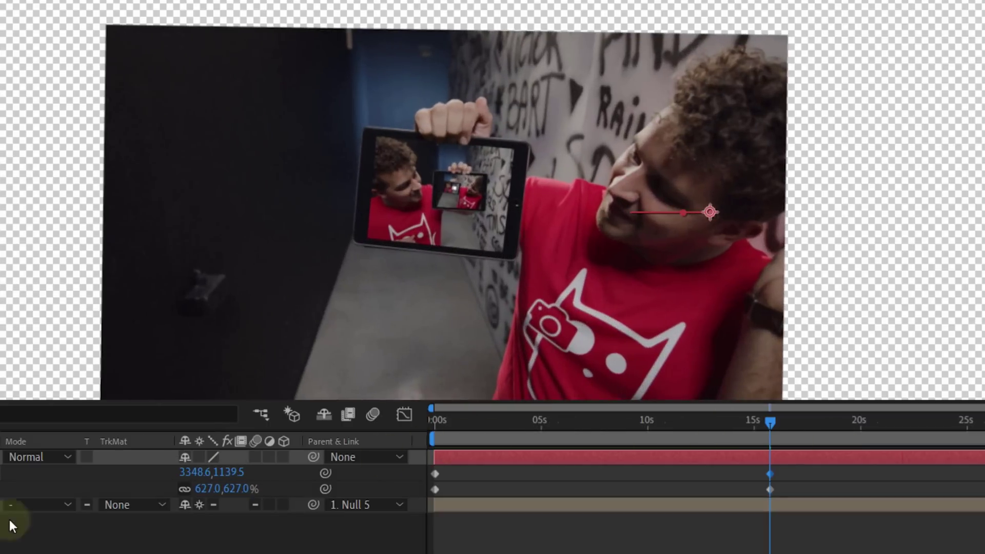
{"action": "key", "text": "shift+r"}
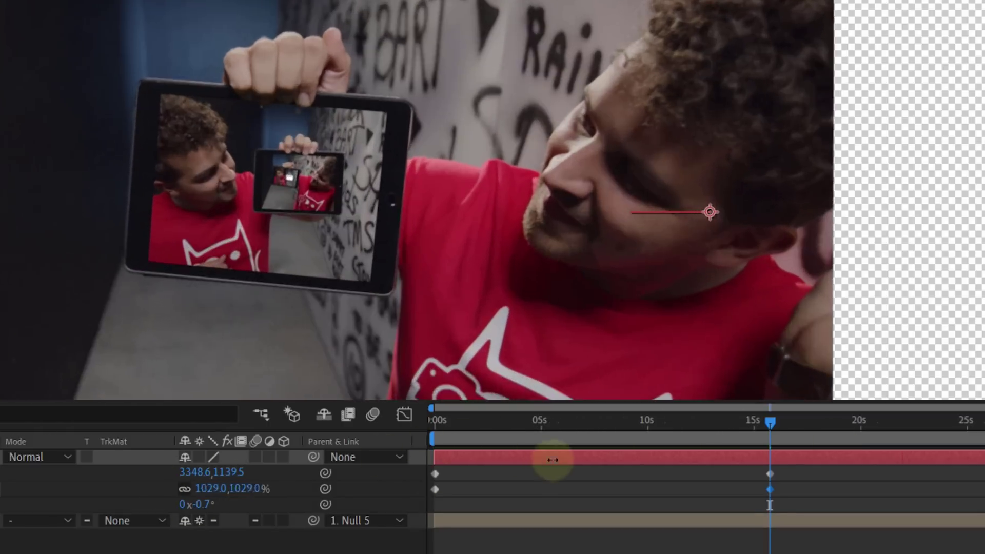
{"action": "left_click_drag", "start_coordinate": [220, 489], "coordinate": [241, 488]}
{"action": "left_click_drag", "start_coordinate": [459, 434], "coordinate": [572, 418]}
Step: Move the end keyframes to about 7 s and compare the zoom's start and end
{"action": "left_click_drag", "start_coordinate": [767, 491], "coordinate": [576, 492]}
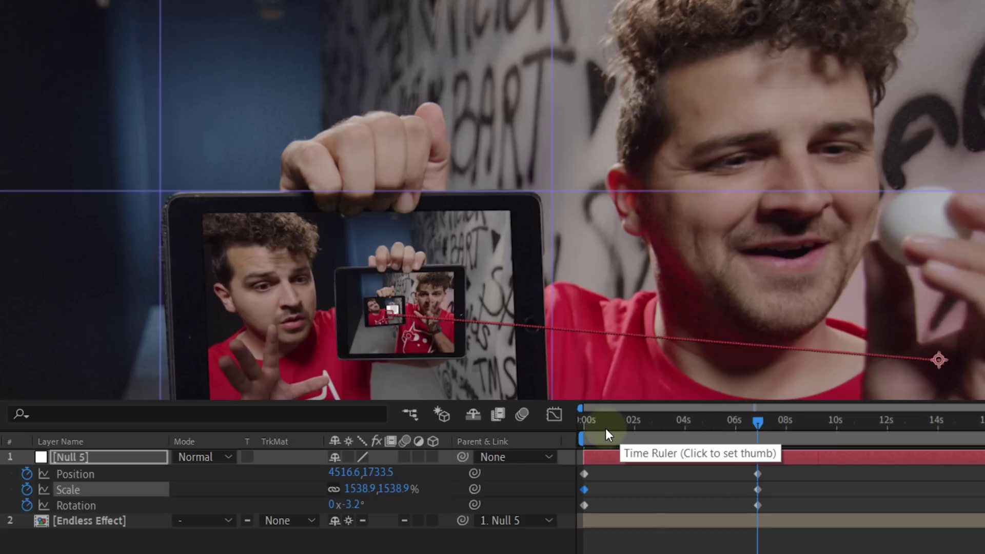
{"action": "left_click_drag", "start_coordinate": [600, 426], "coordinate": [570, 436]}
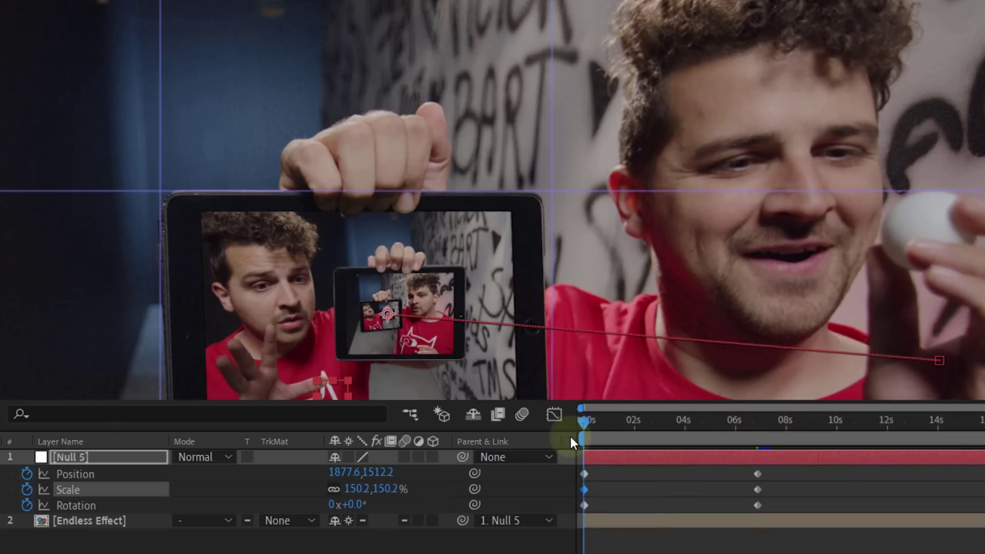
{"action": "left_click", "coordinate": [757, 418]}
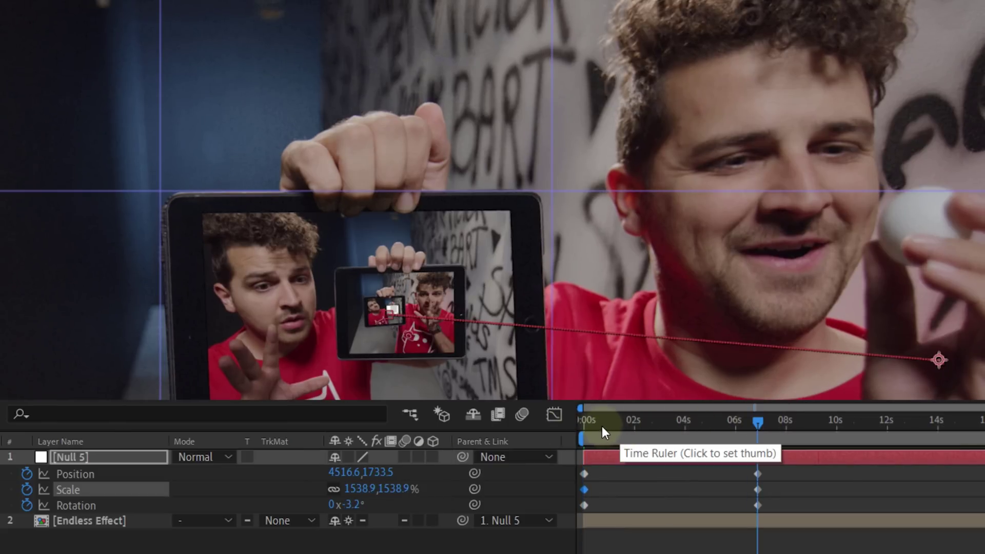
{"action": "left_click_drag", "start_coordinate": [601, 426], "coordinate": [569, 427]}
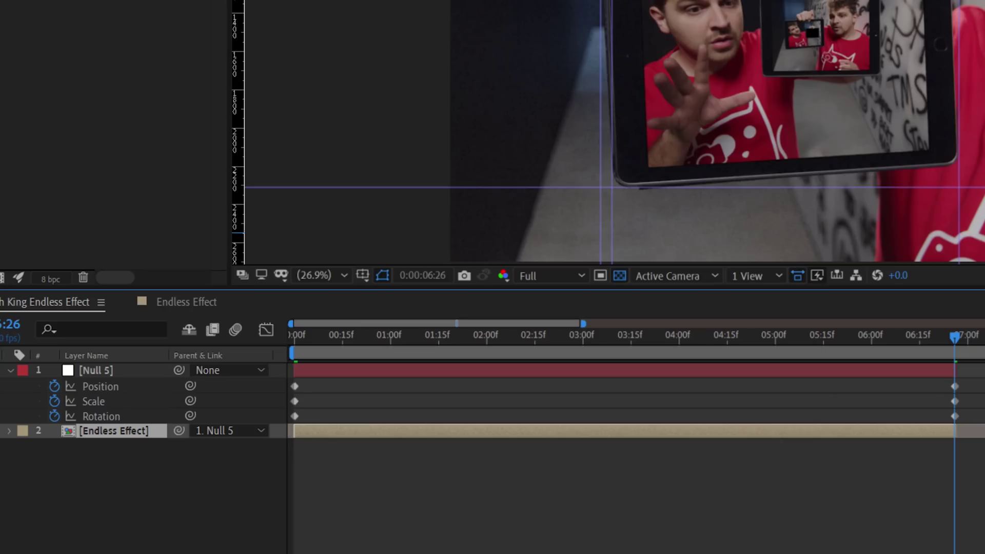
Step: Apply Exponential Scale to Null 5's Scale keyframes between 0 s and about 7 s
{"action": "left_click_drag", "start_coordinate": [975, 381], "coordinate": [931, 400]}
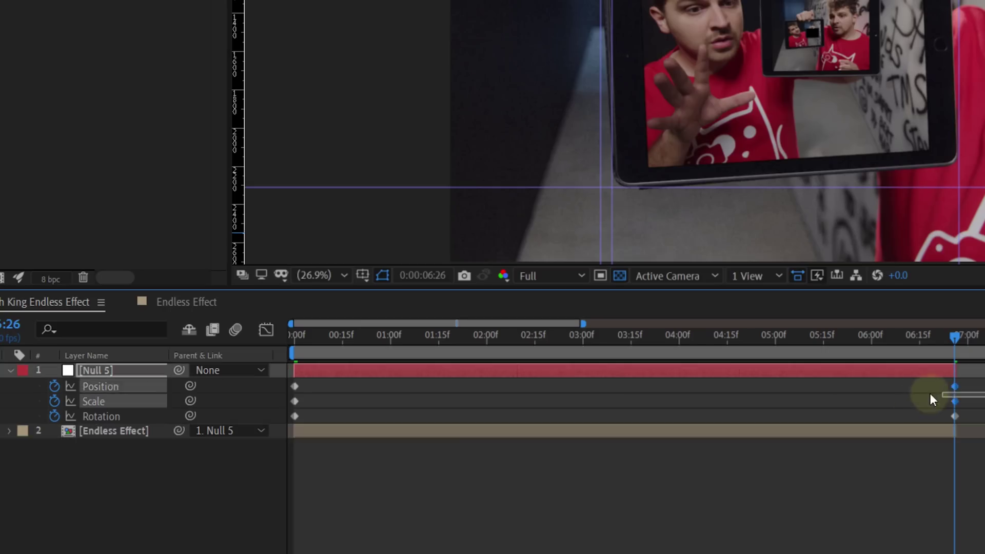
{"action": "right_click", "coordinate": [294, 401]}
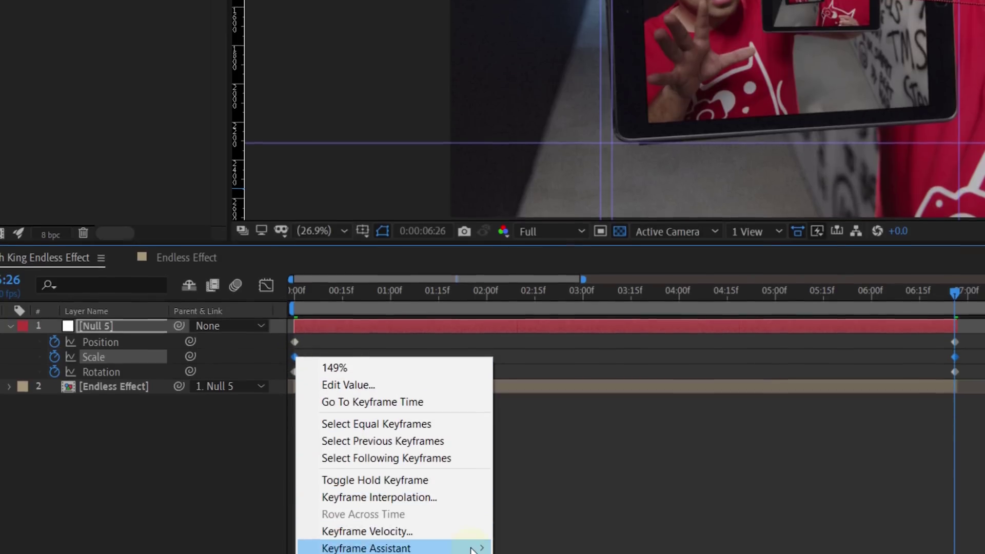
{"action": "mouse_move", "coordinate": [470, 522]}
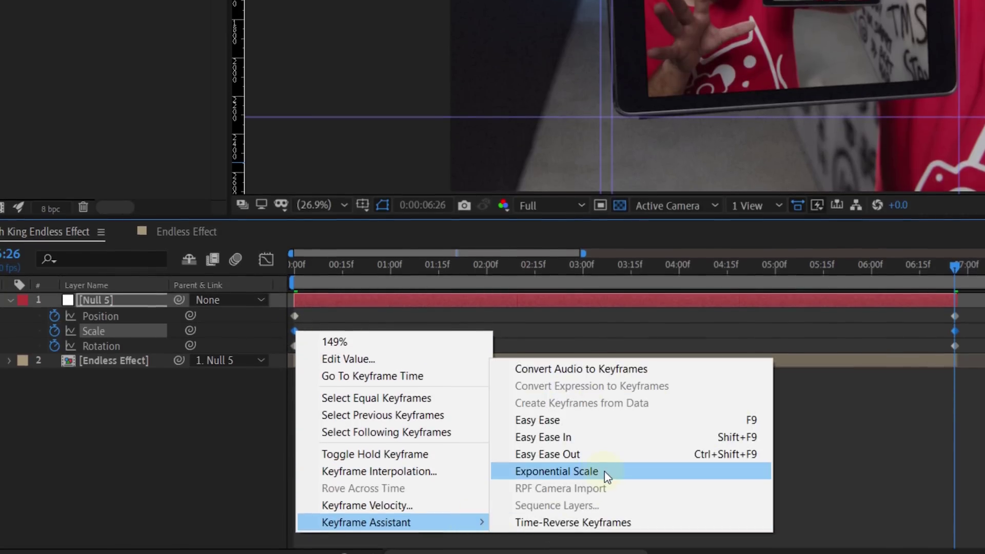